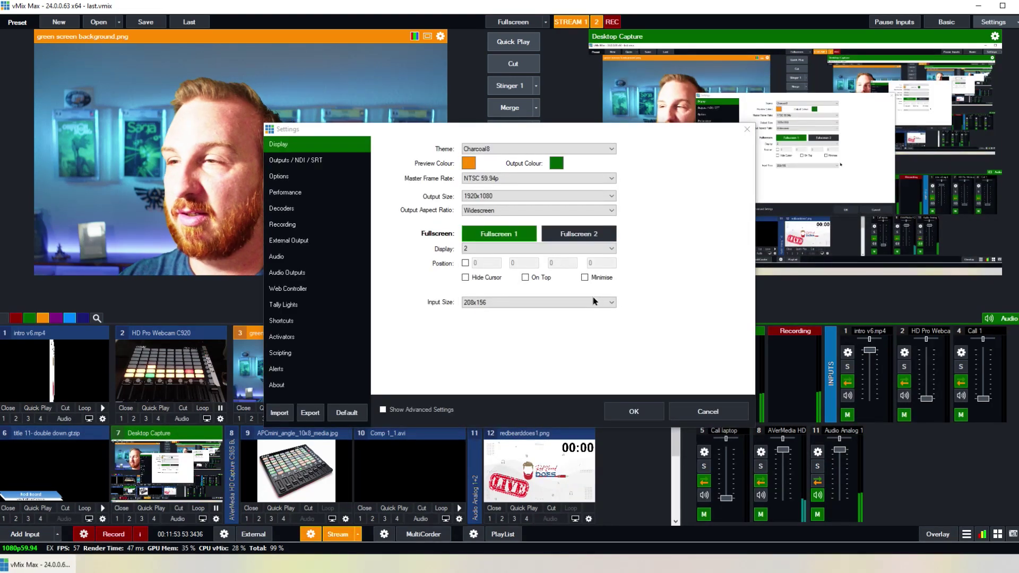
Move the Settings window out of the way toward the upper right.
drag(623, 134, 822, 61)
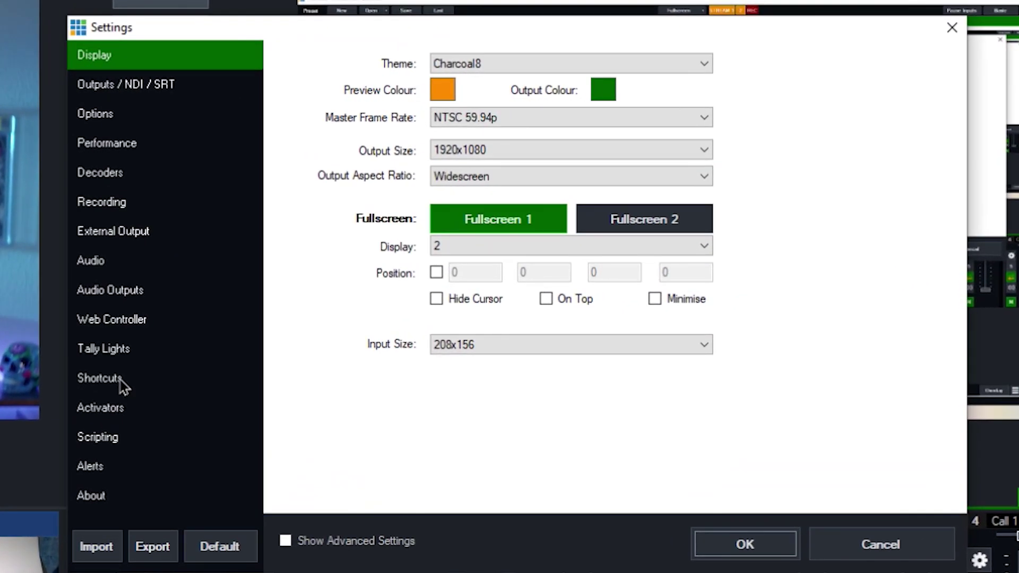
Go to Shortcuts settings and review the MIDI Devices list showing APC MINI enabled.
click(120, 380)
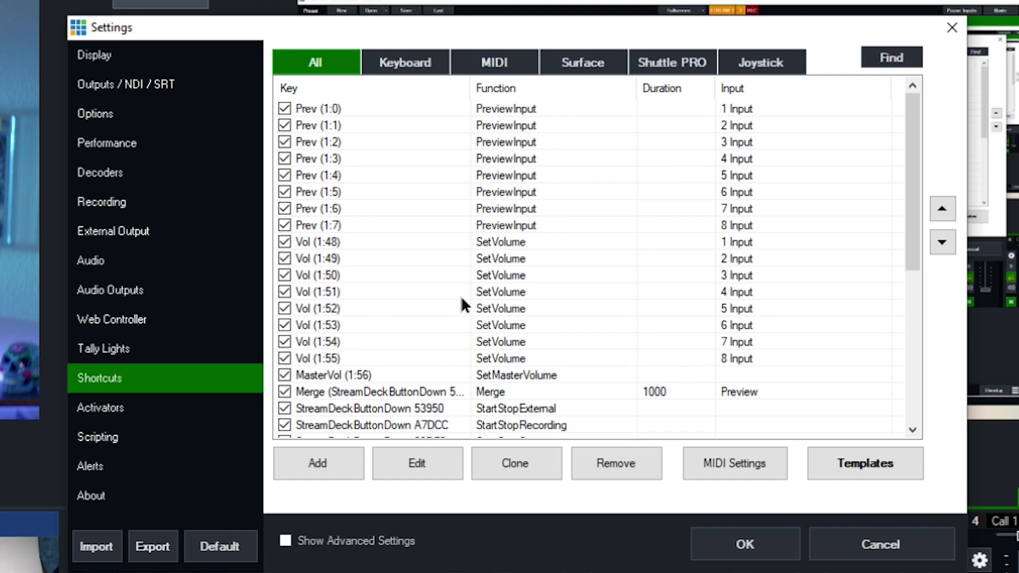
scroll(460, 296, down, 6)
scroll(462, 298, up, 6)
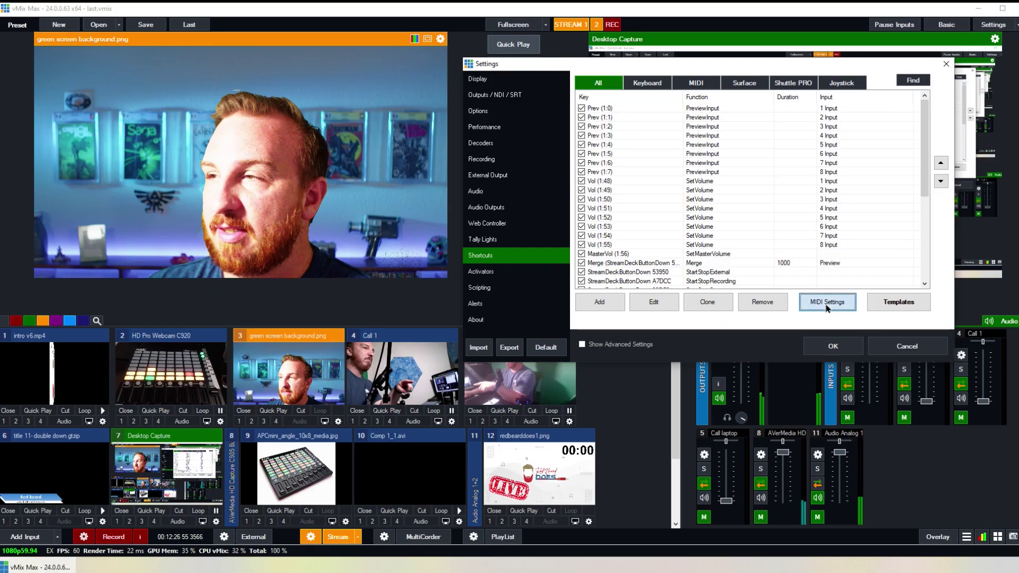
click(732, 468)
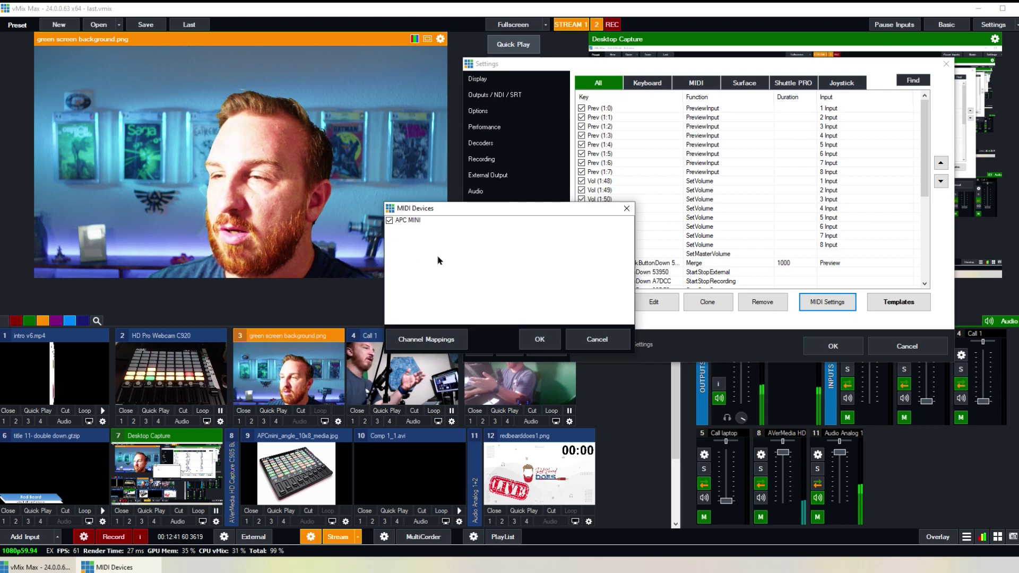
click(540, 339)
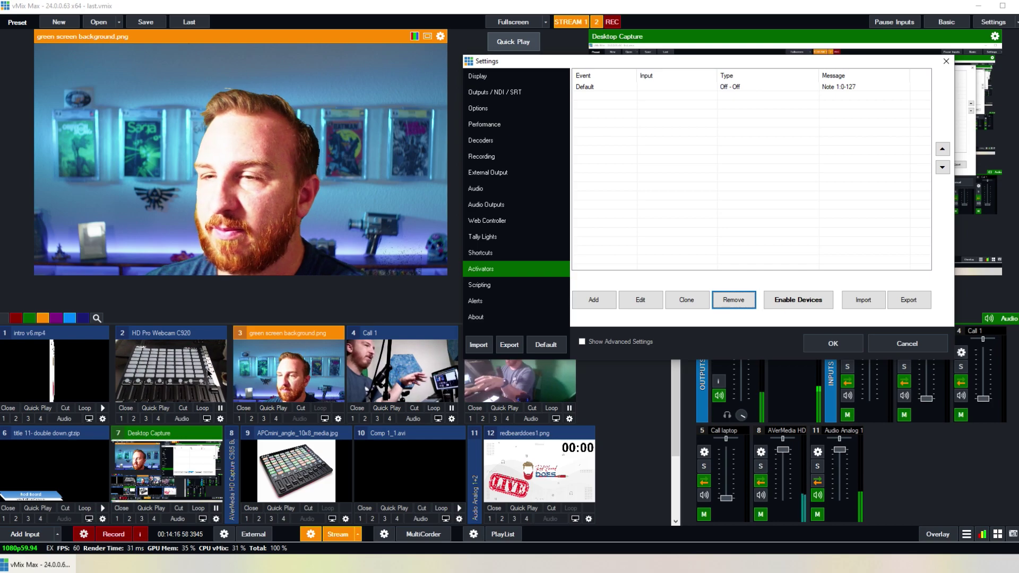
Confirm the MIDI Devices dialog with OK, returning to the Settings window.
click(844, 343)
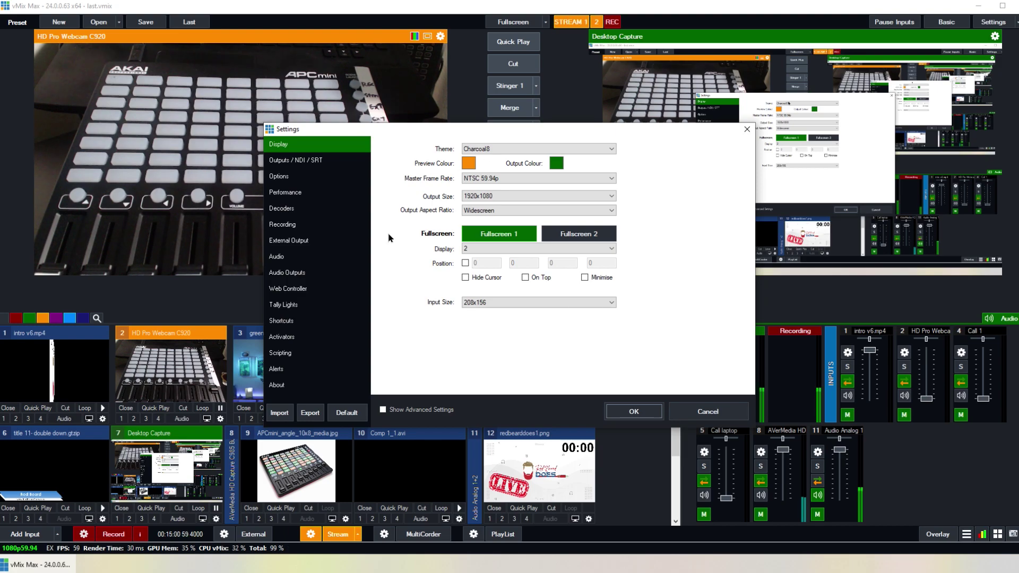
Add a shortcut and capture the controller fader as MIDICC 1:48, Default type.
click(290, 322)
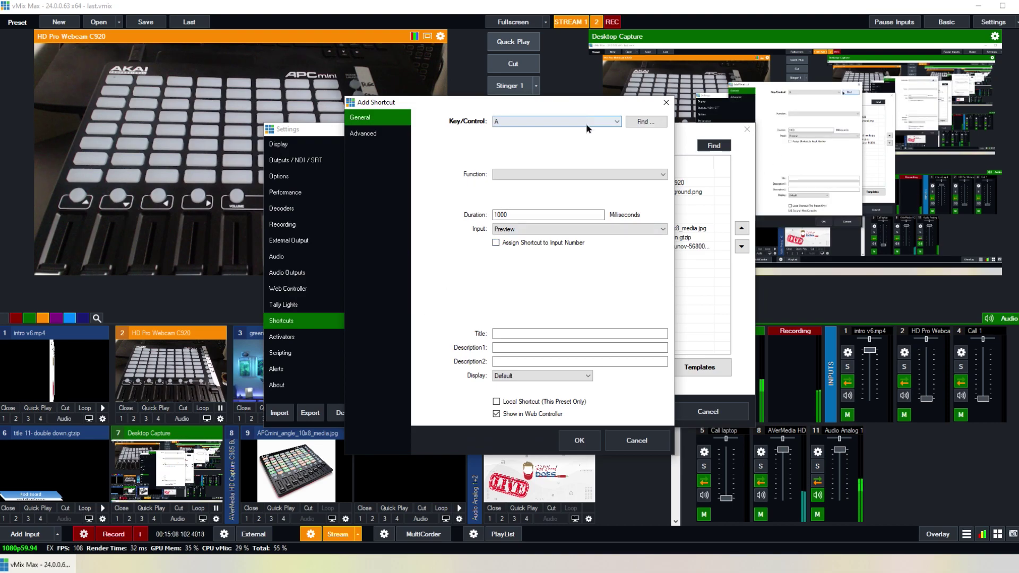
click(571, 127)
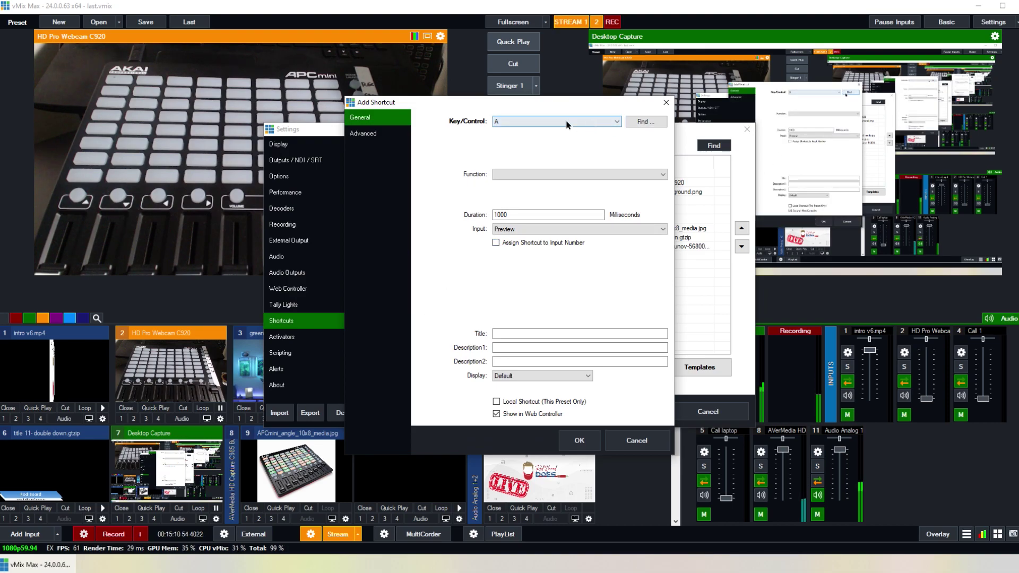
click(644, 125)
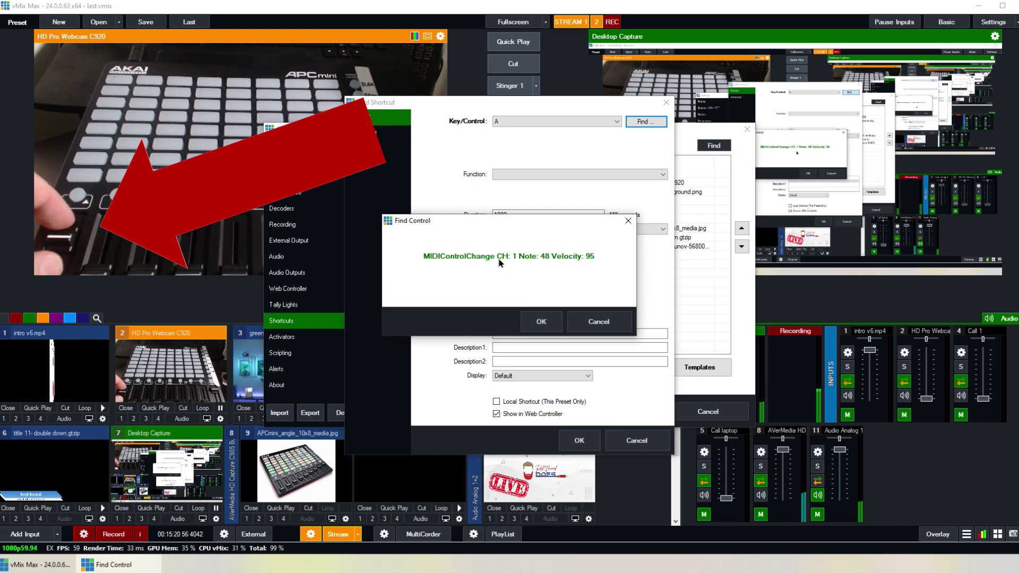
click(541, 320)
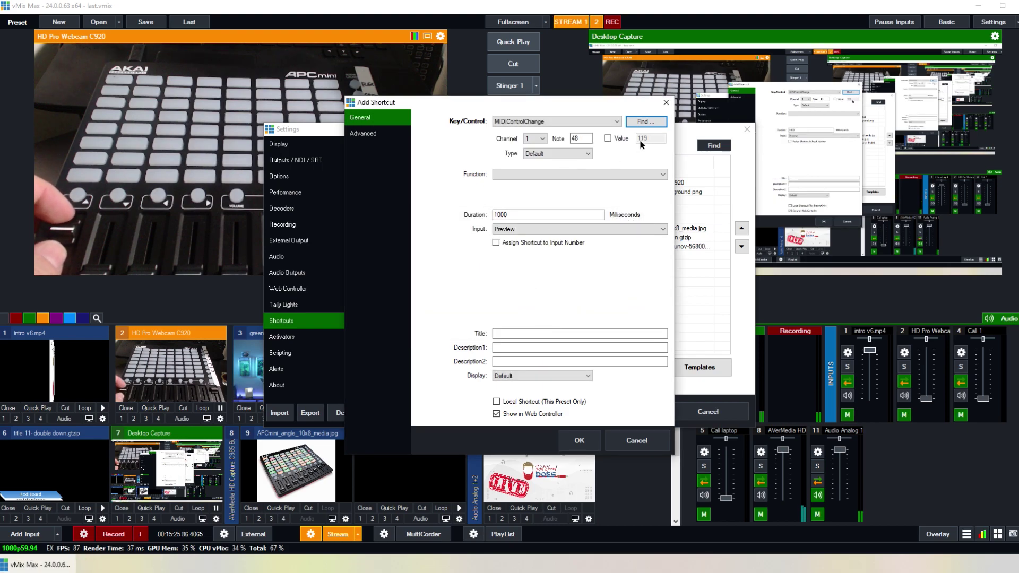
click(552, 154)
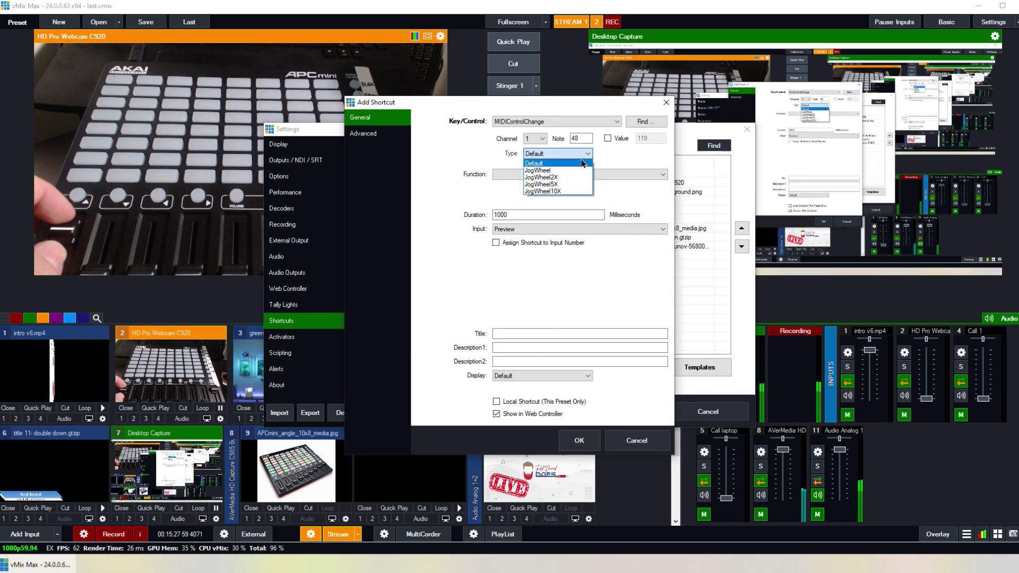
click(598, 160)
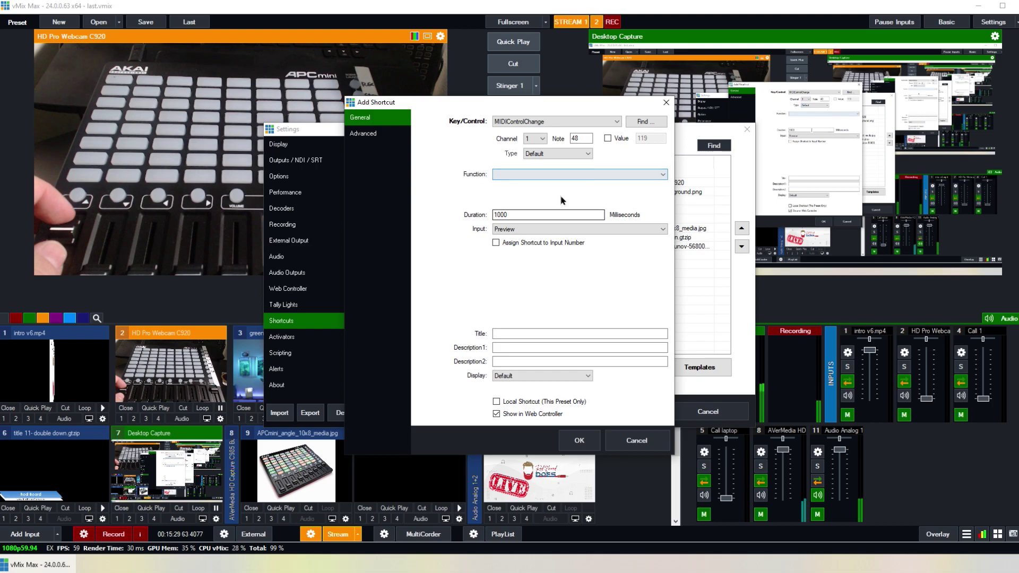
Assign SetVolume on input 1 intro v6.mp4 to that fader and save it.
click(578, 176)
click(507, 234)
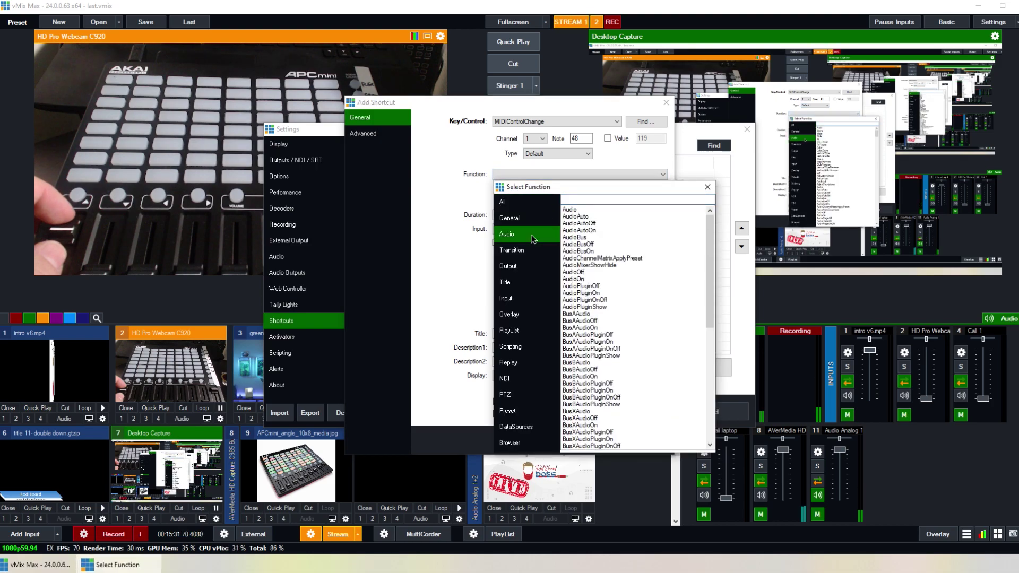
scroll(618, 218, down, 10)
double_click(587, 398)
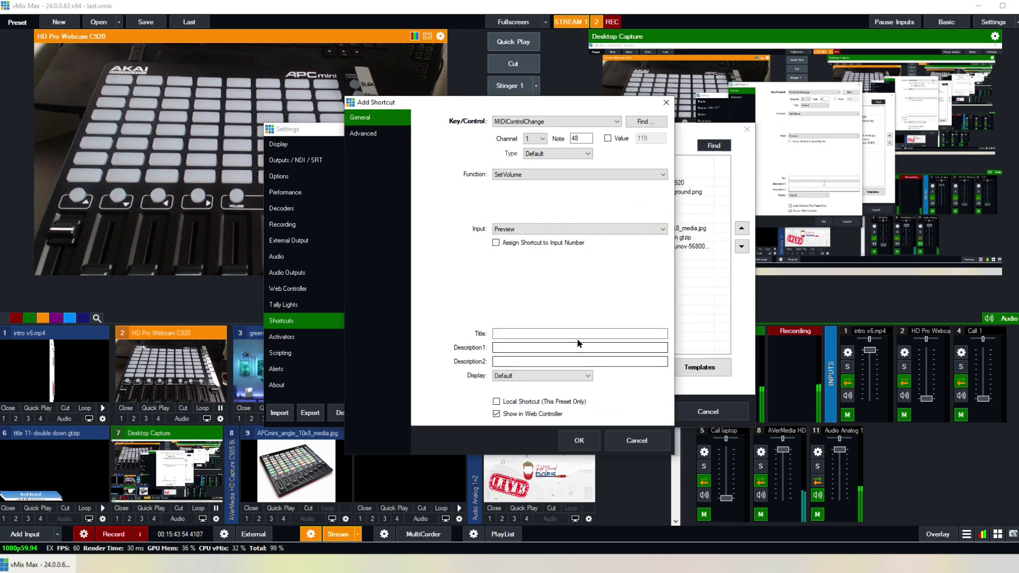
click(553, 229)
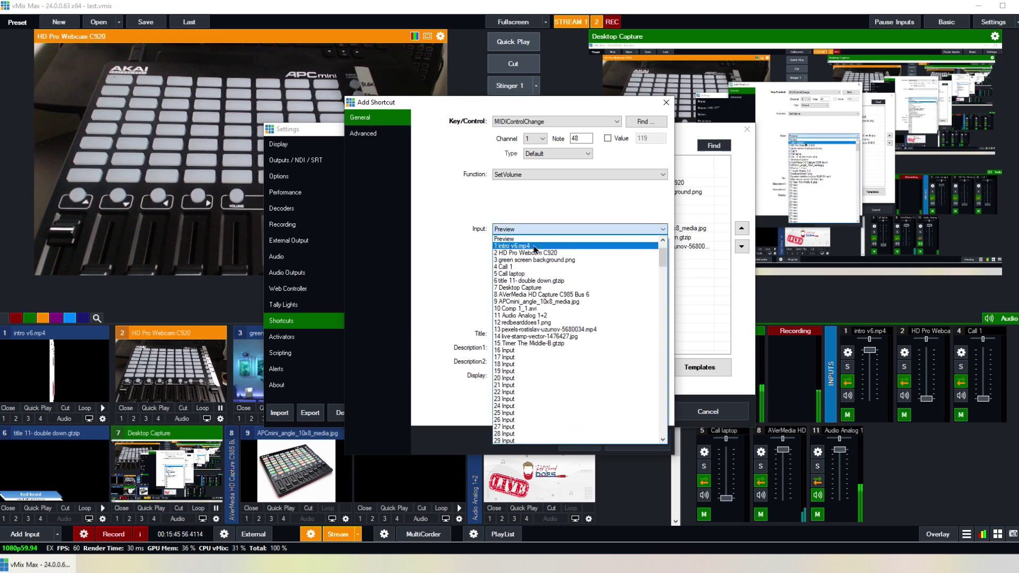
click(530, 245)
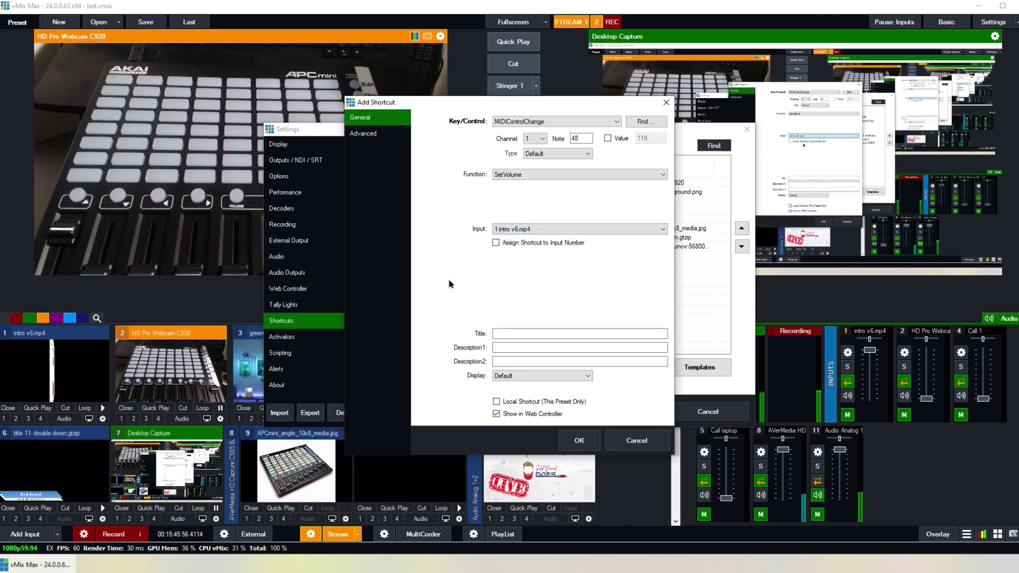
click(579, 442)
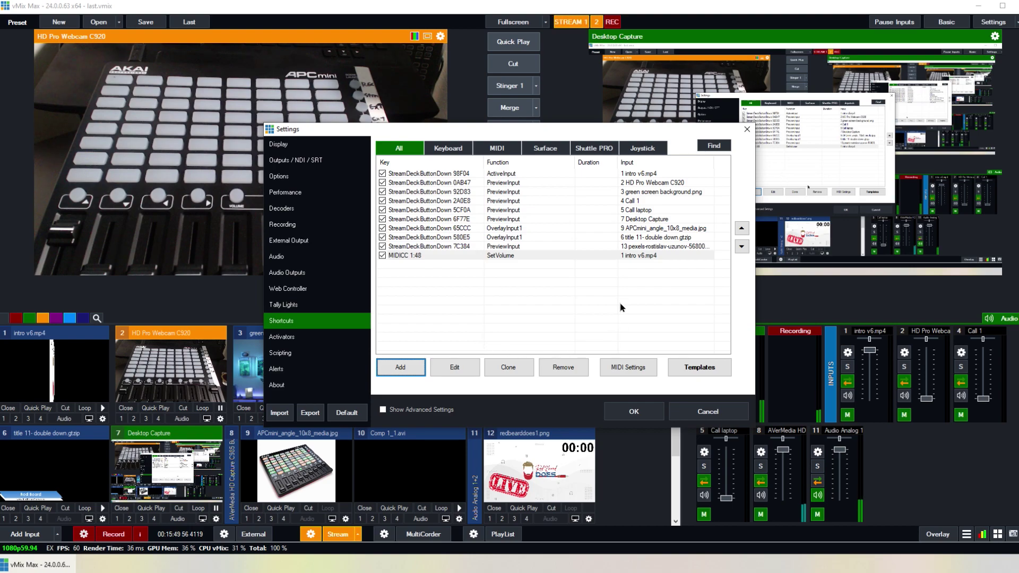
drag(590, 133, 465, 123)
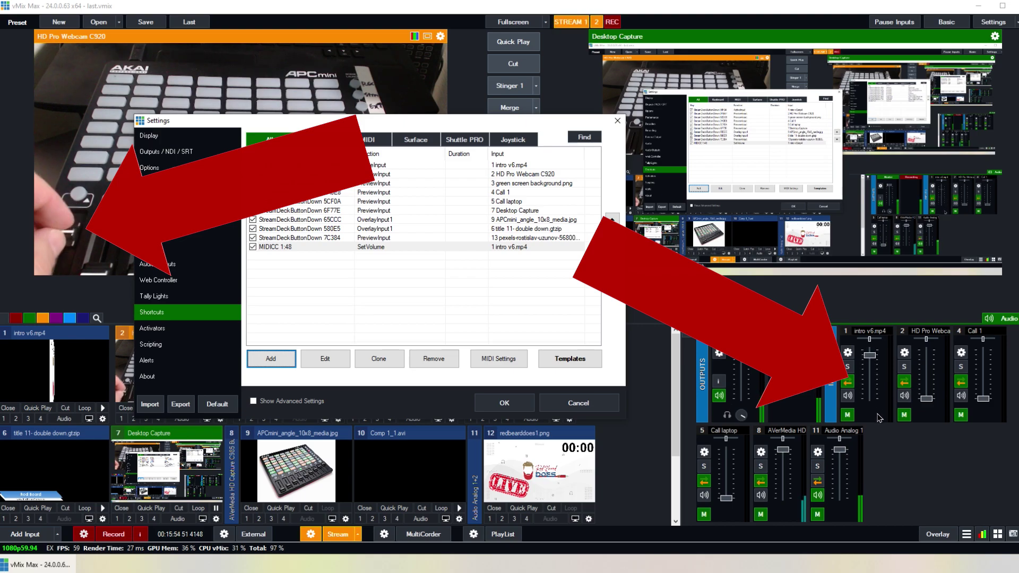
drag(258, 128, 437, 234)
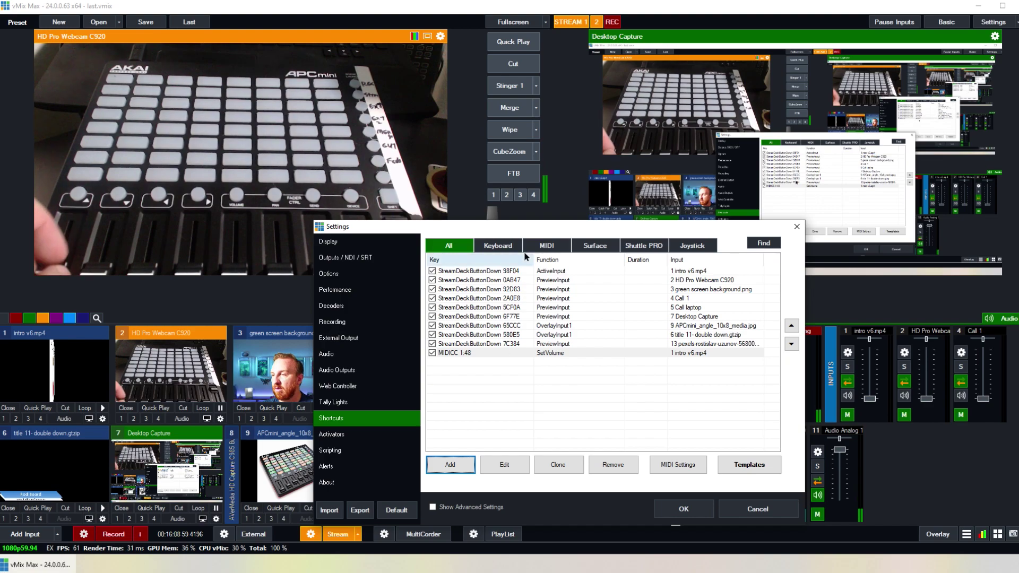
drag(545, 223, 362, 88)
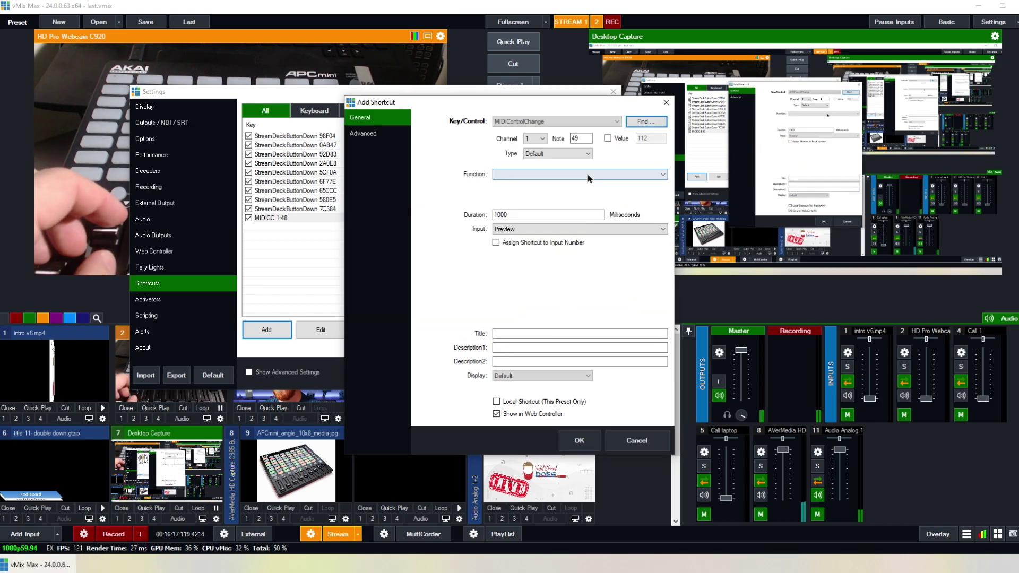
Finish the second fader shortcut: SetVolume on input 2 HD Pro Webcam C920.
click(580, 174)
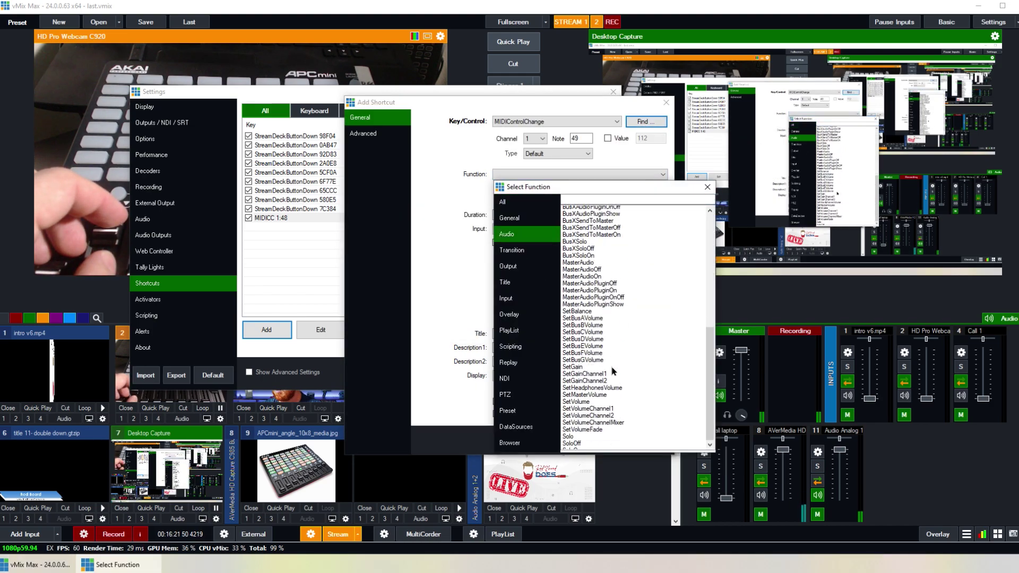
click(611, 365)
click(579, 441)
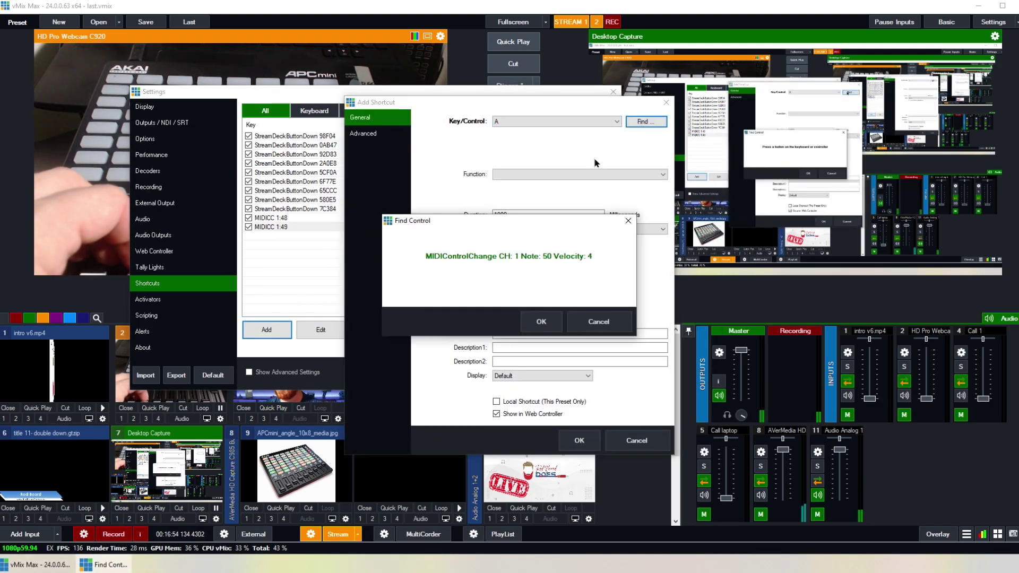
Add fader MIDICC 1:50 running SetVolume on input 3 green screen background.png.
click(471, 320)
click(579, 174)
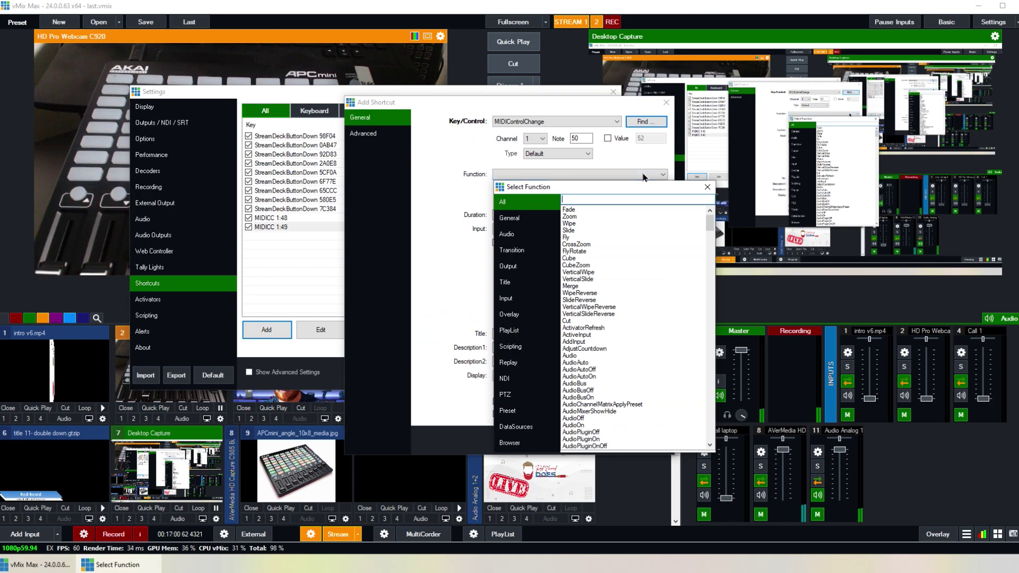
click(507, 235)
scroll(621, 422, down, 3)
double_click(576, 398)
click(611, 228)
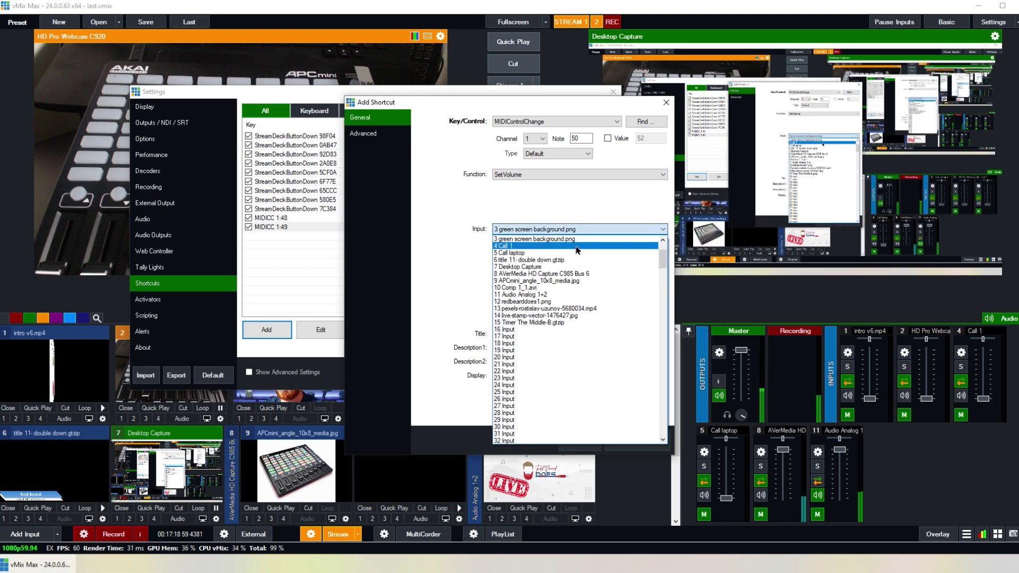
Add fader MIDICC 1:51 running SetVolume on input 4 Call 1 and save it.
click(266, 330)
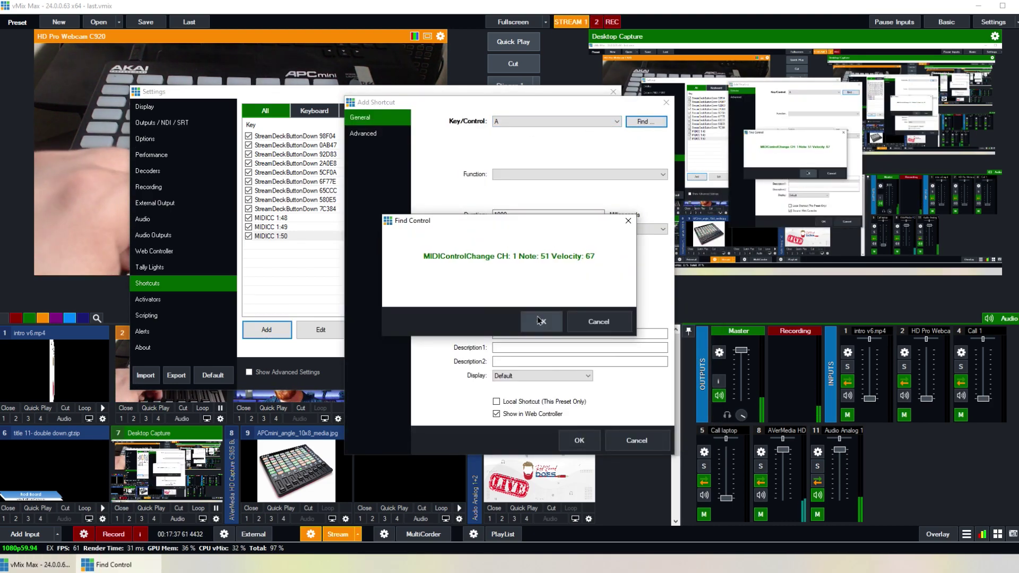
click(546, 320)
click(580, 174)
double_click(587, 198)
click(580, 229)
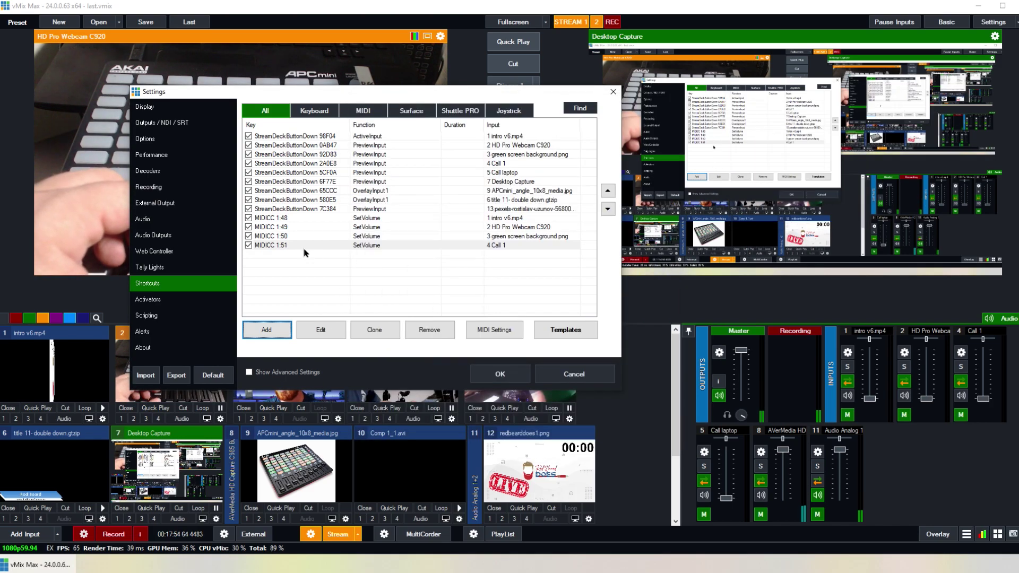
click(313, 245)
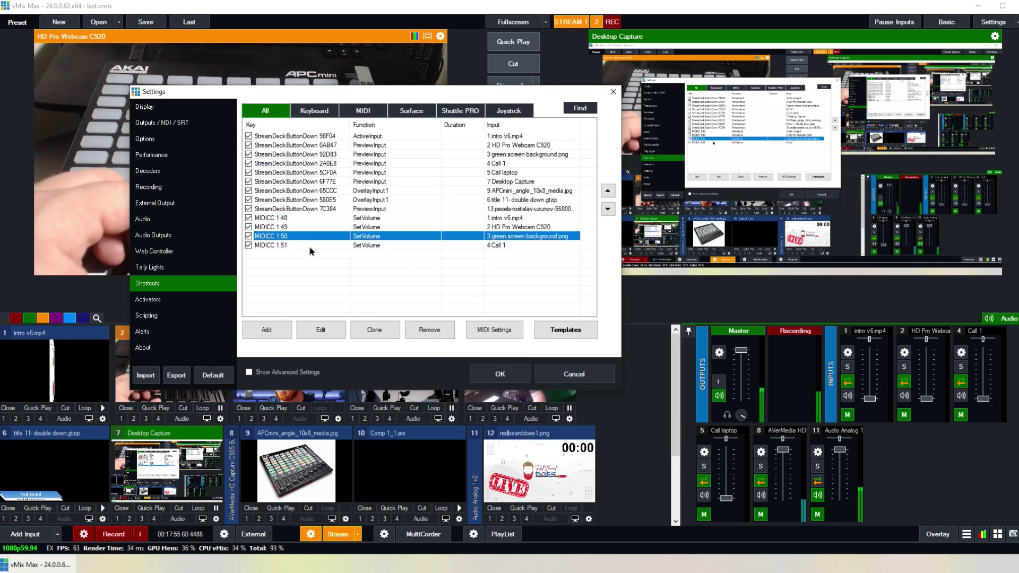
Duplicate the Call 1 shortcut three times; remap one copy to fader 52 on input 5 Call laptop.
click(381, 333)
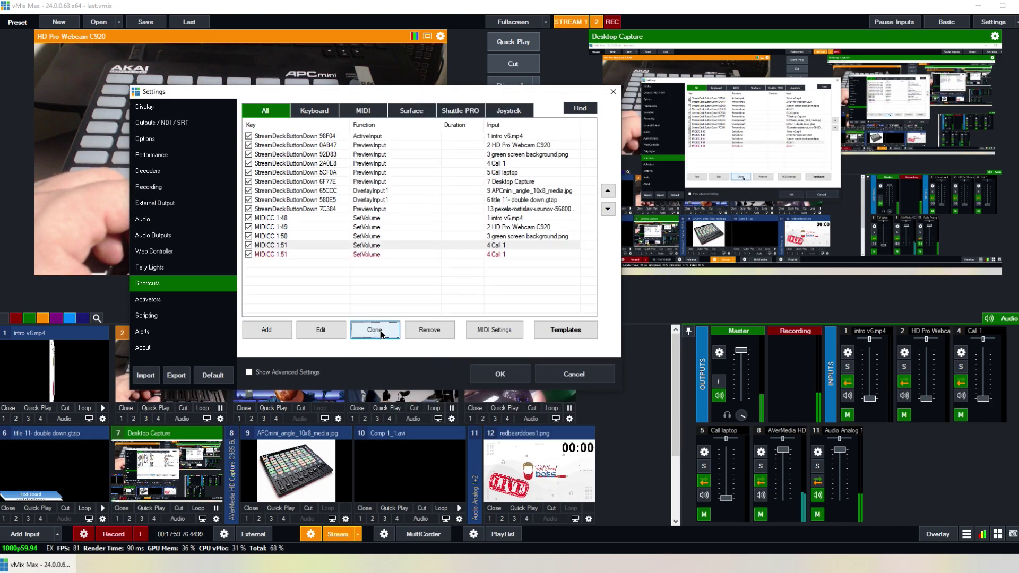
click(381, 332)
click(381, 332)
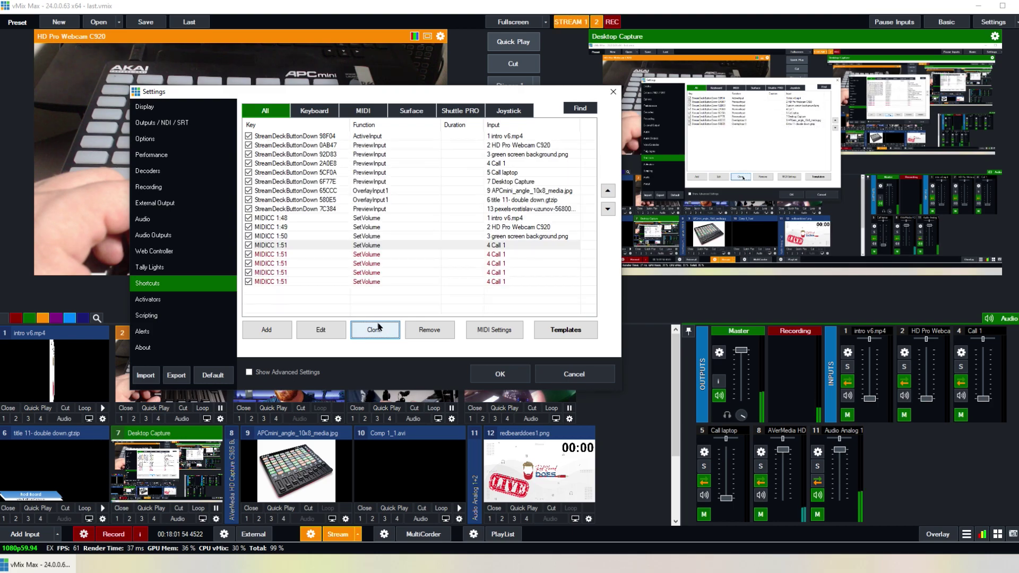
click(393, 256)
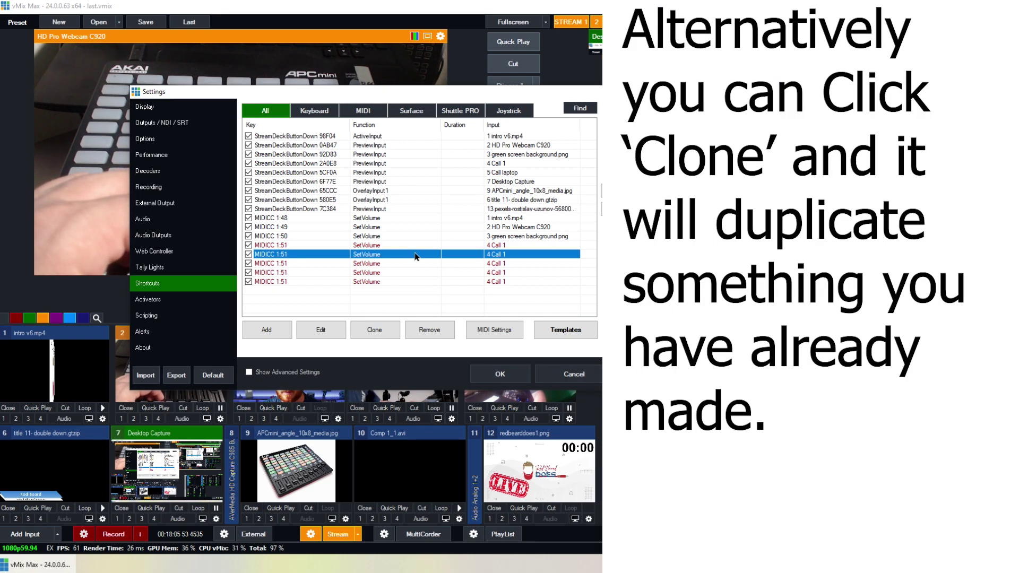
double_click(415, 257)
click(621, 121)
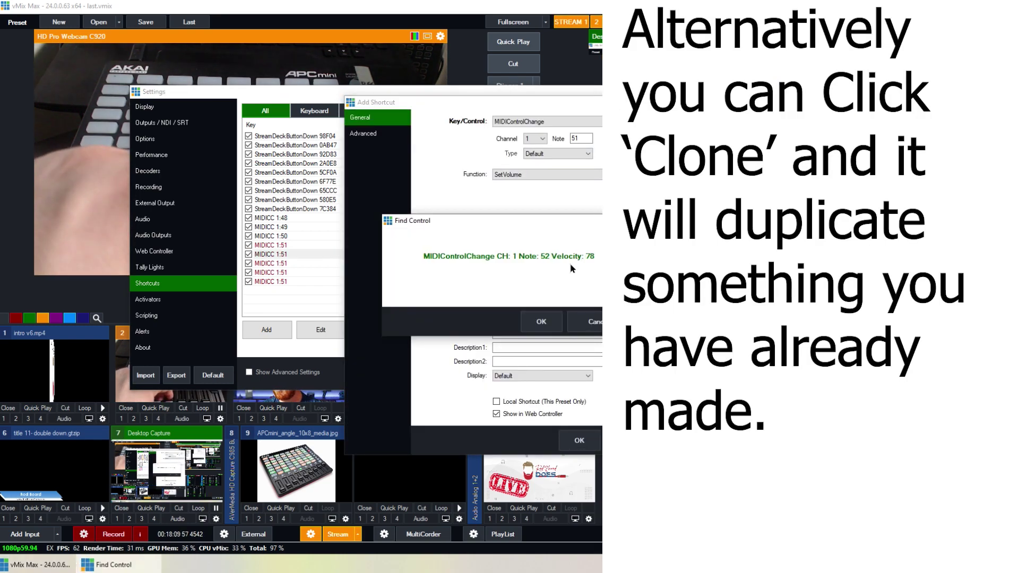
click(542, 321)
click(576, 229)
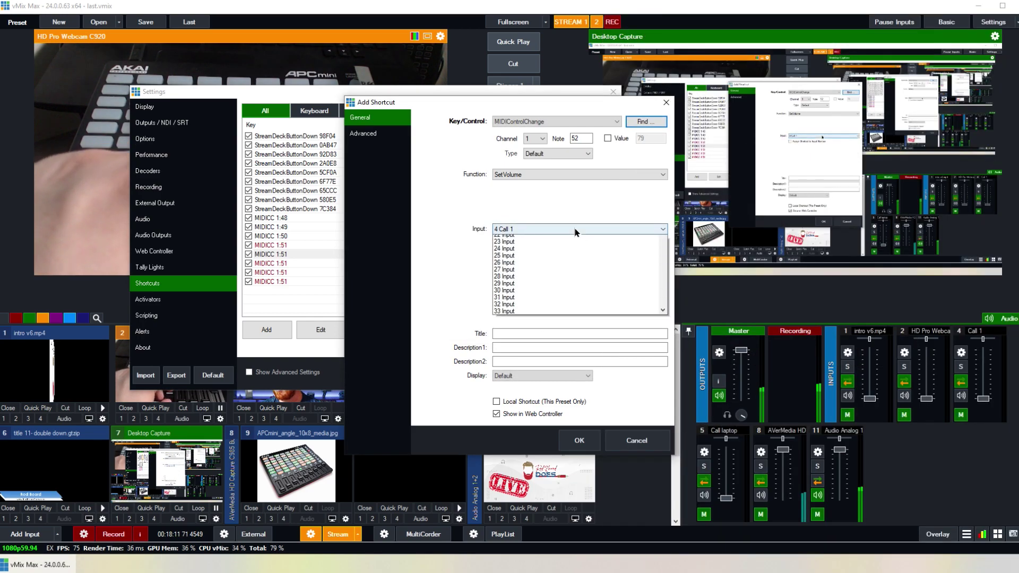
click(530, 244)
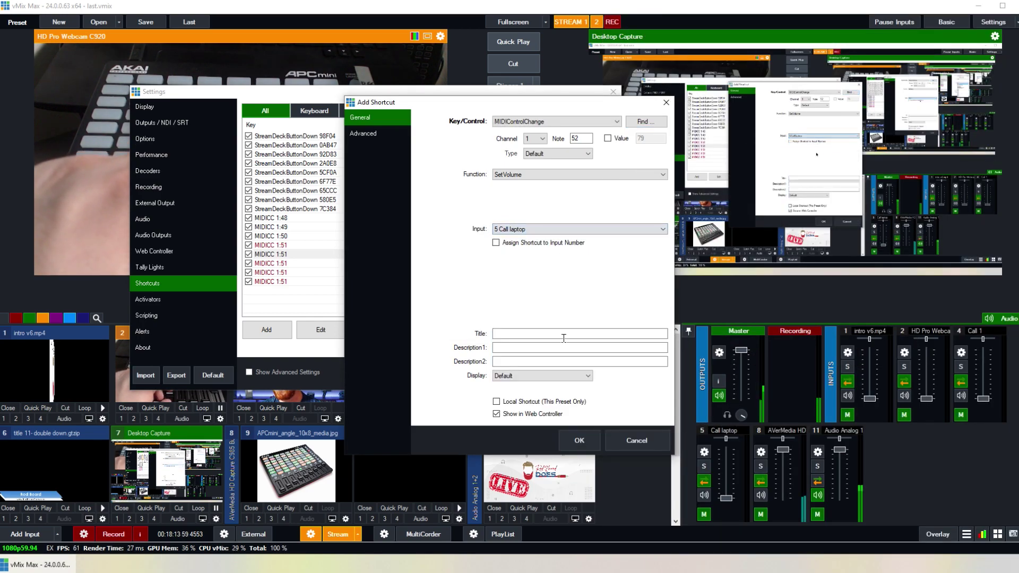
click(579, 441)
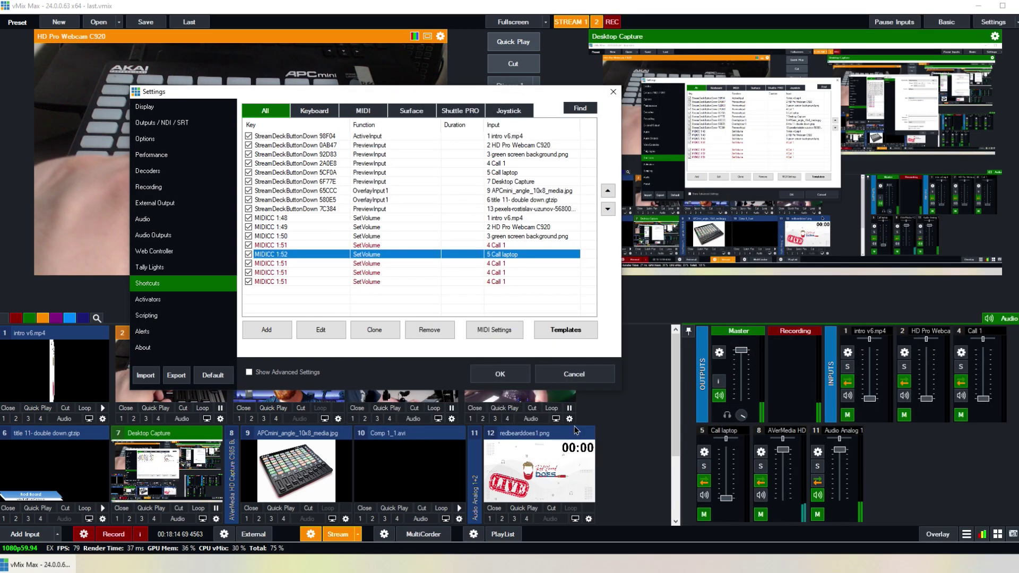
Remap the next copy to fader 53 controlling input 6 title 11- double down.gtzip.
click(379, 263)
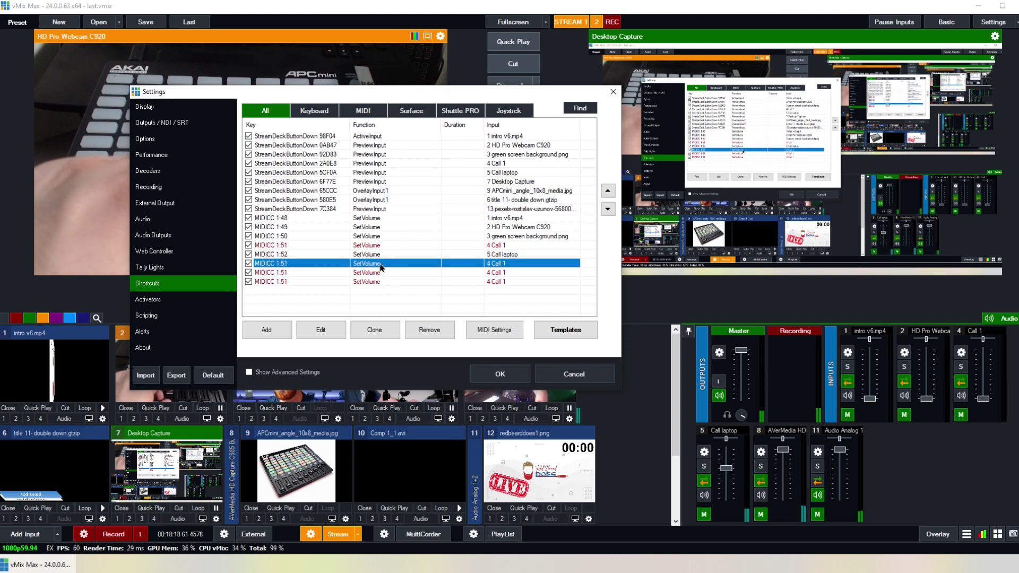
double_click(380, 264)
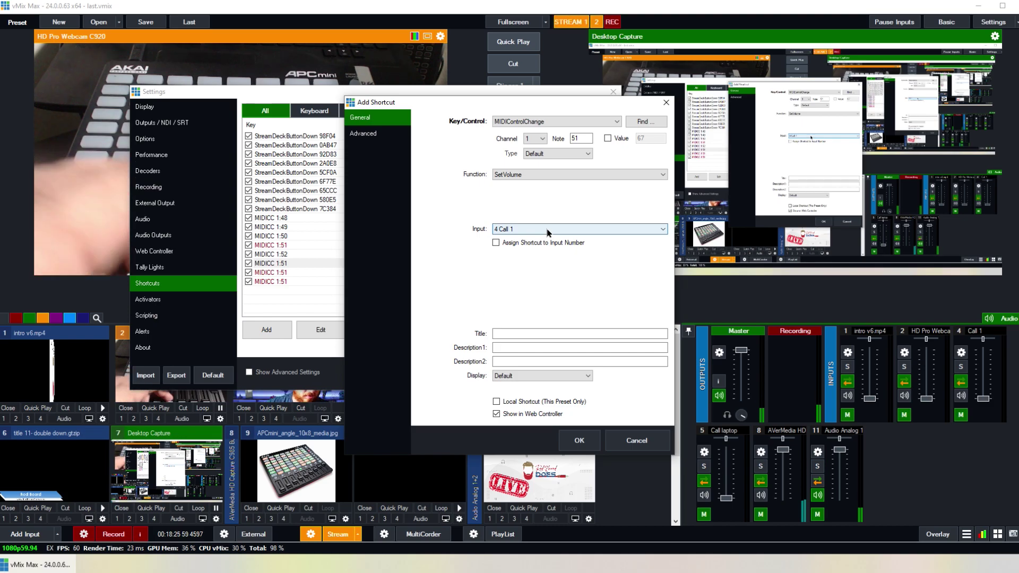
click(645, 121)
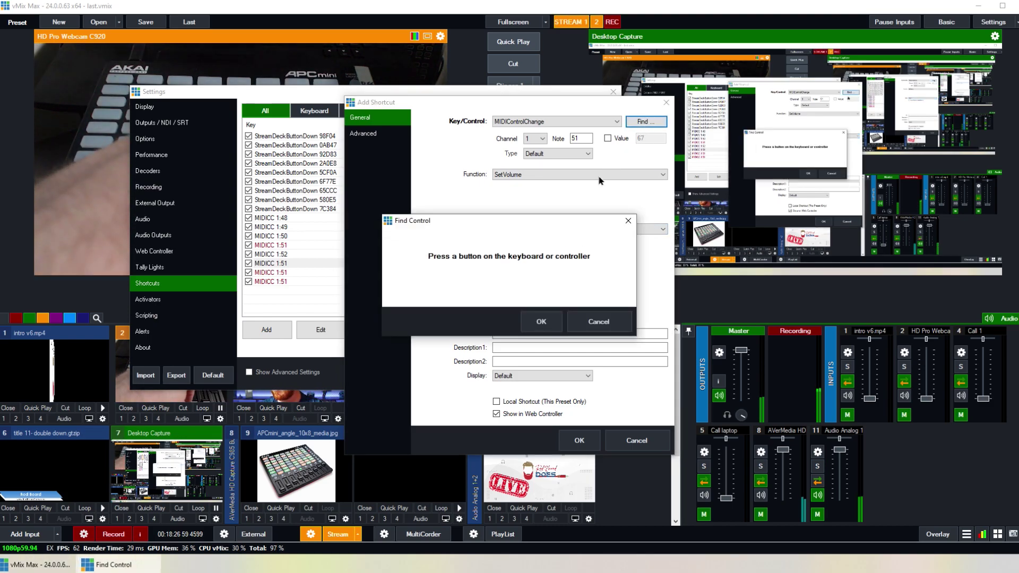
click(531, 321)
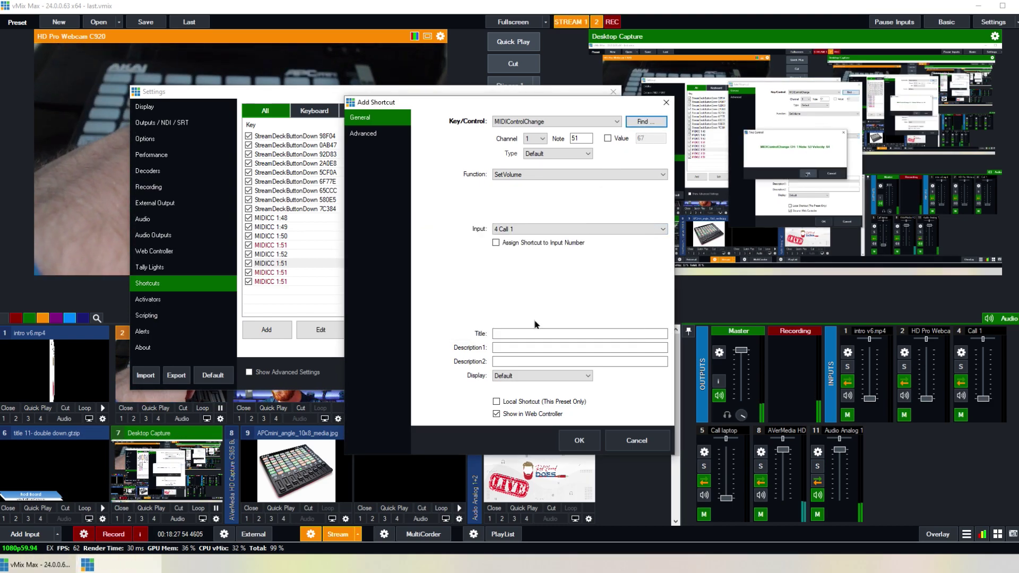
click(592, 229)
click(588, 252)
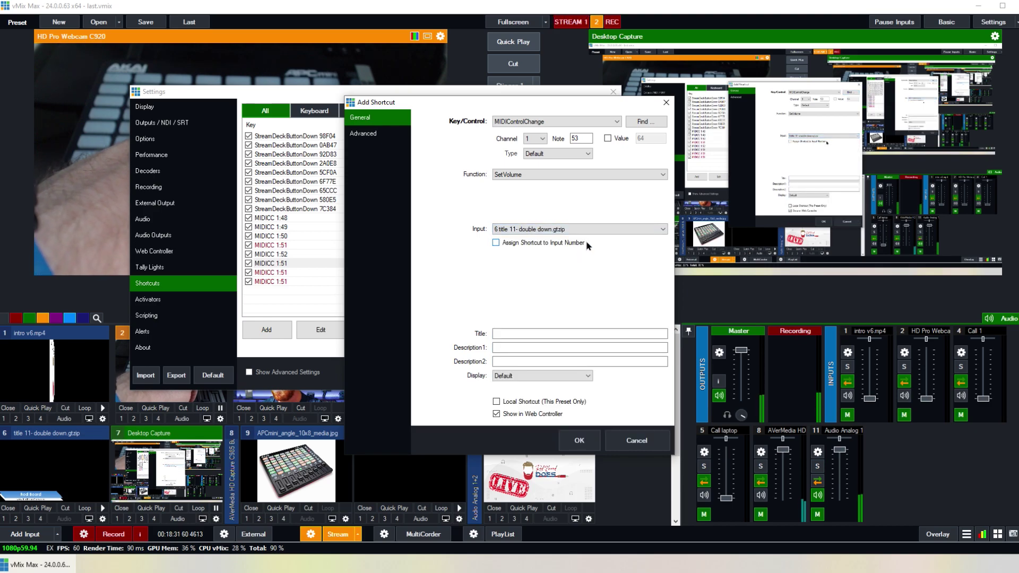
click(582, 441)
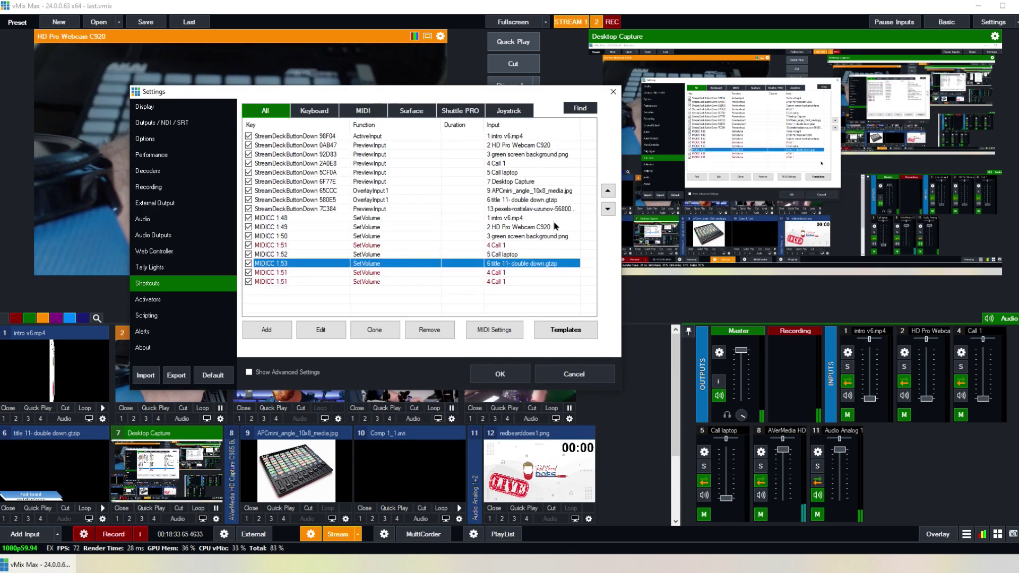
Remap another copy to fader 54 controlling input 7 Desktop Capture.
click(337, 273)
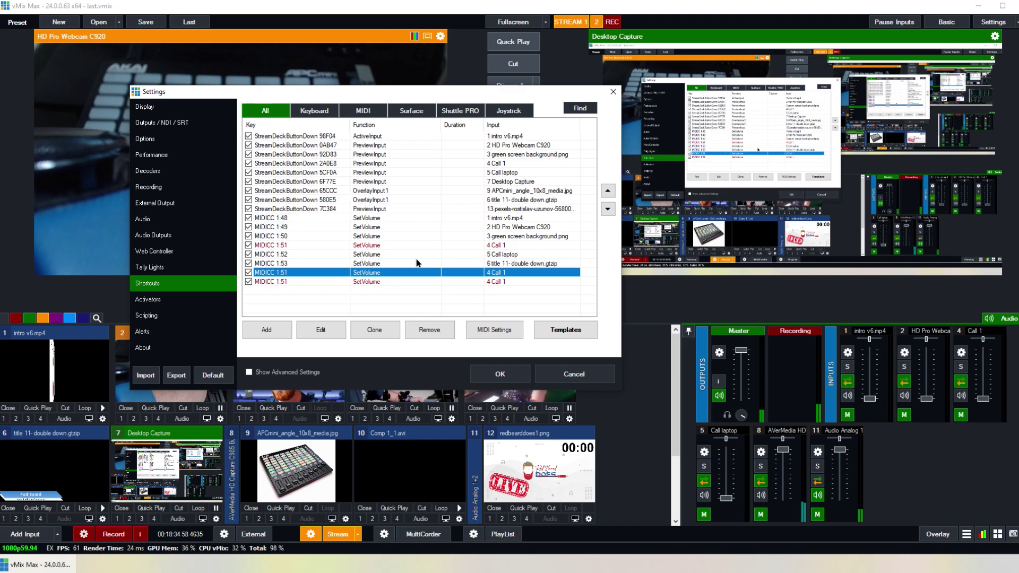
click(320, 330)
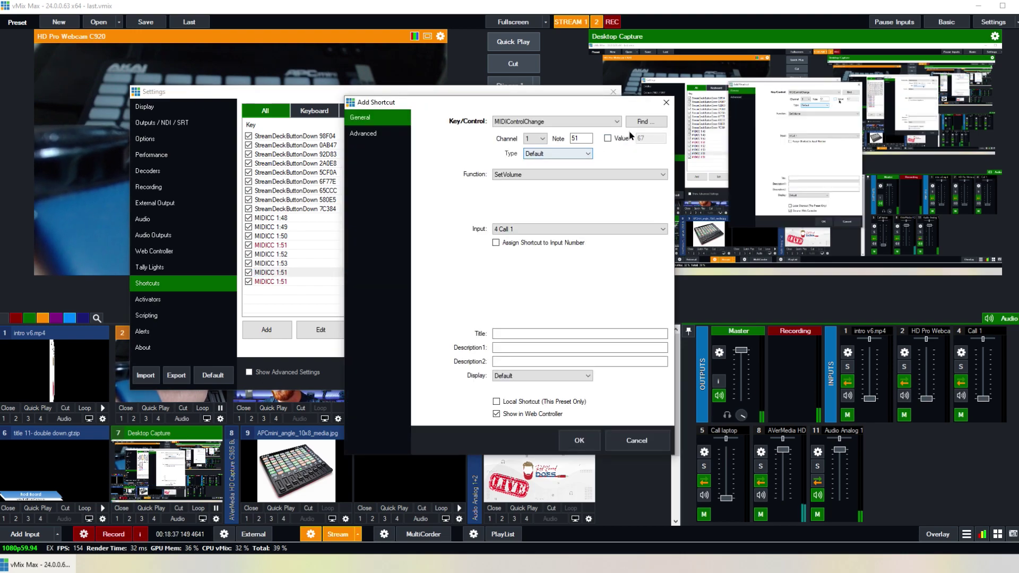
click(642, 122)
click(539, 322)
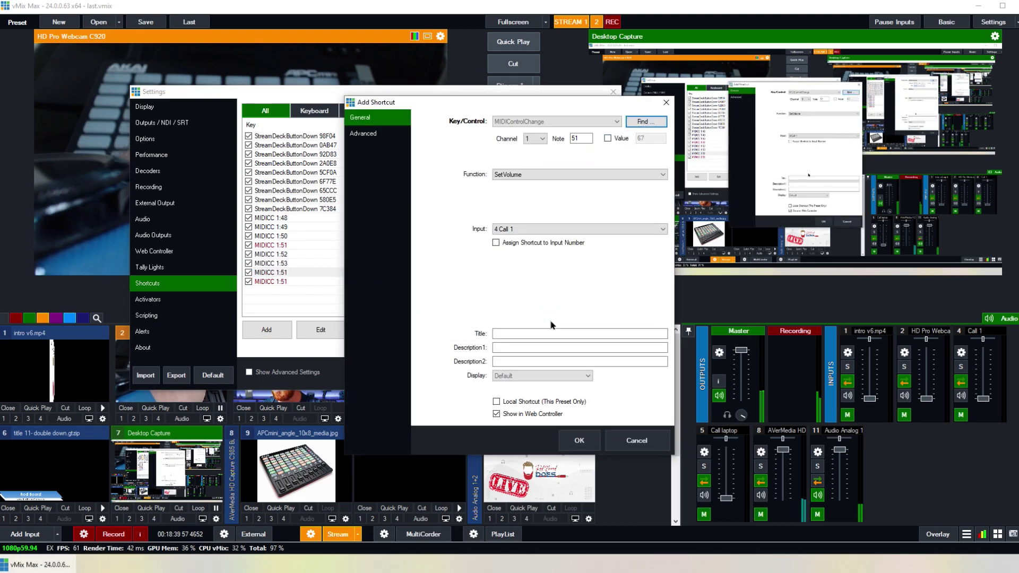
click(621, 228)
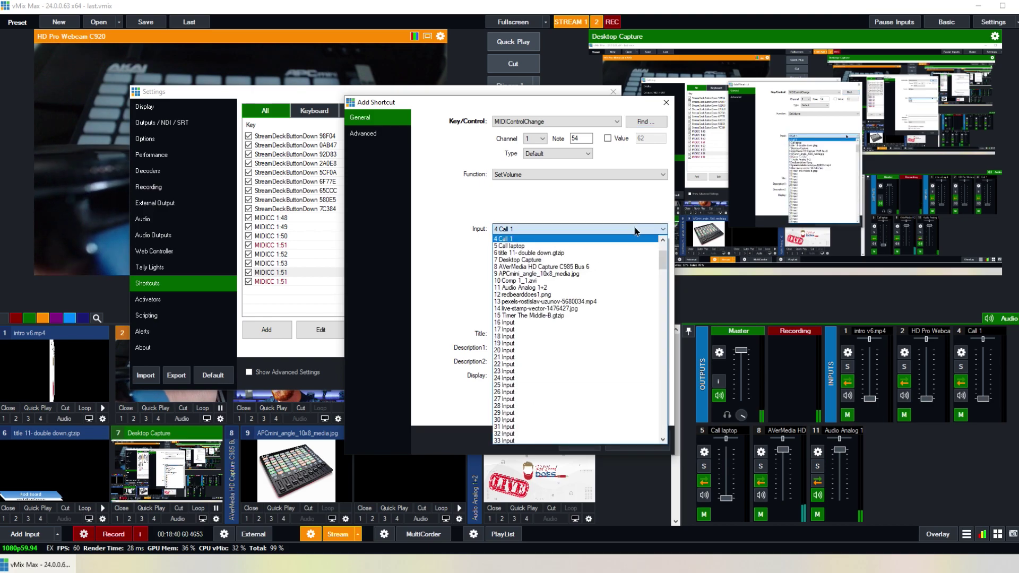
click(621, 259)
click(578, 439)
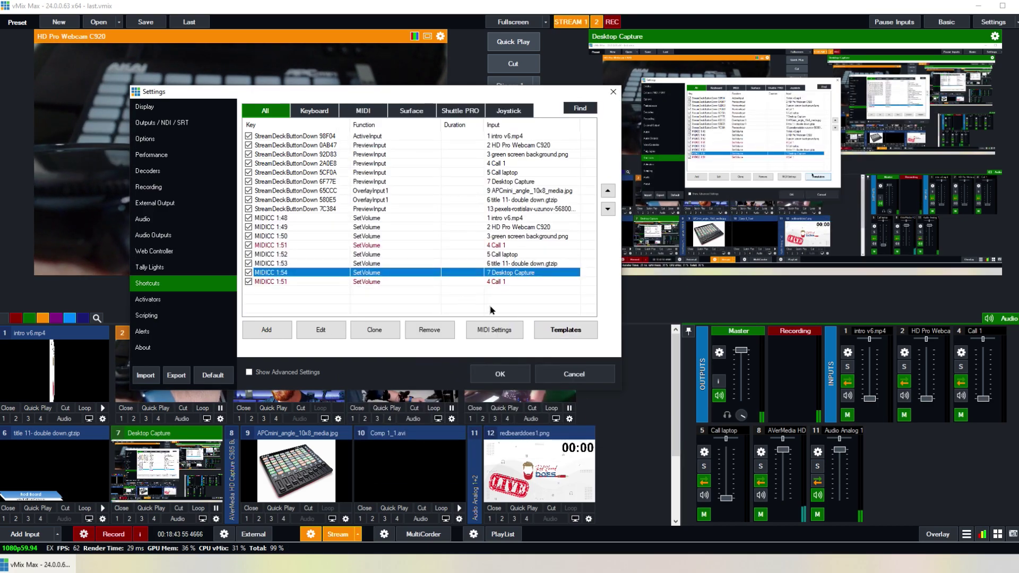
Remap the last copy to fader 55 controlling input 8 AVerMedia HD Capture C985 Bus 6.
click(410, 282)
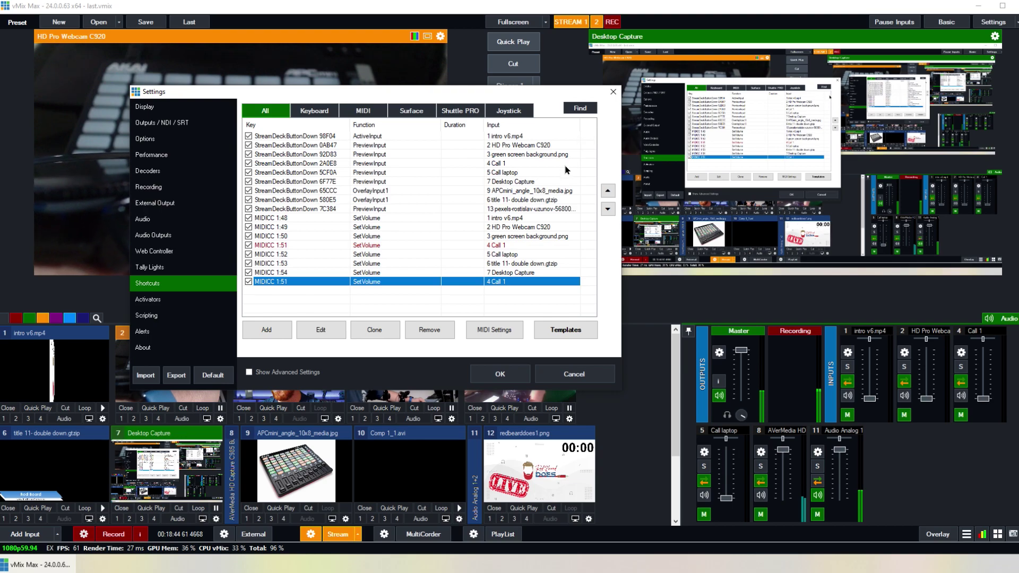
double_click(485, 281)
click(645, 122)
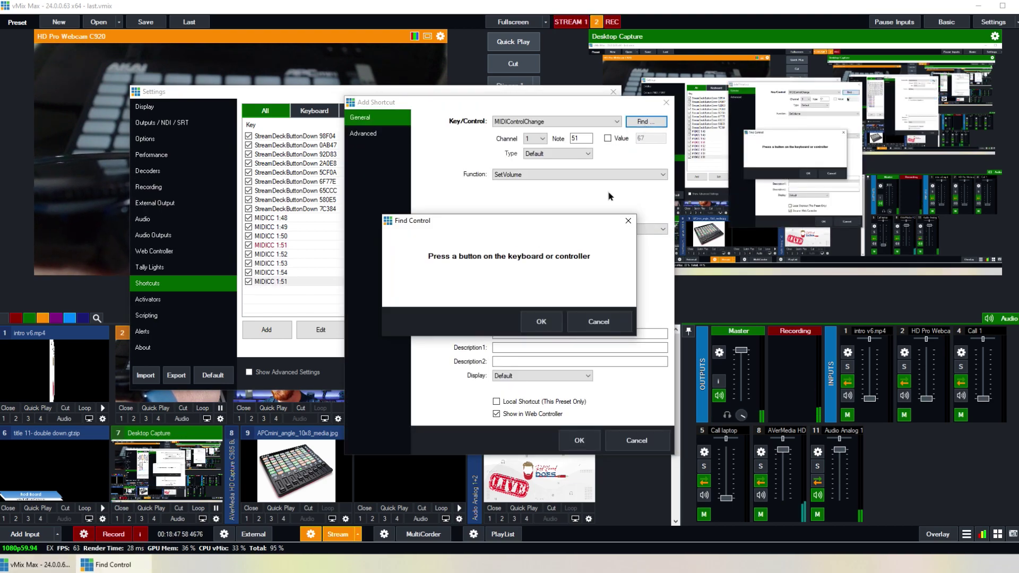
click(542, 322)
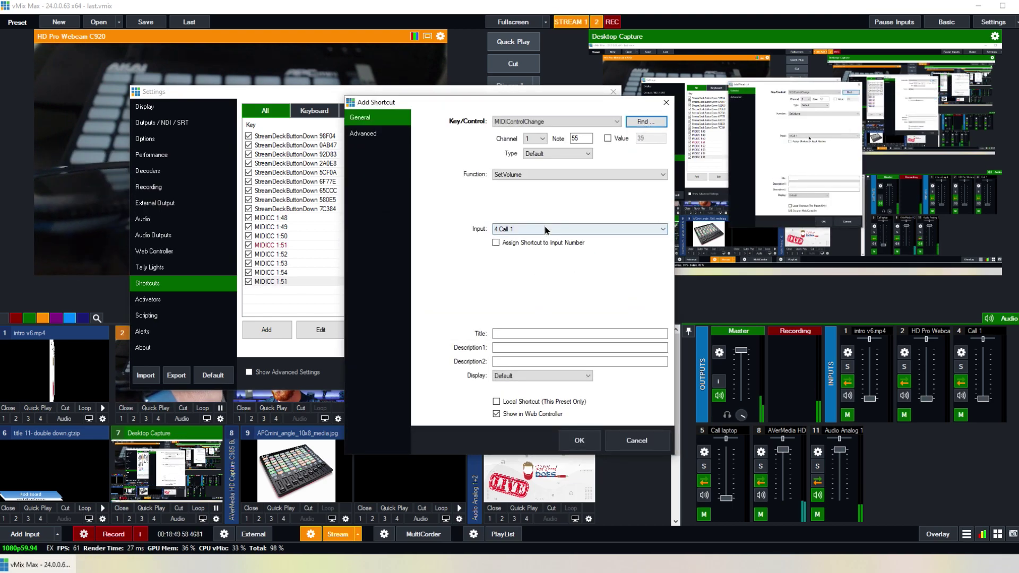
click(538, 229)
click(533, 267)
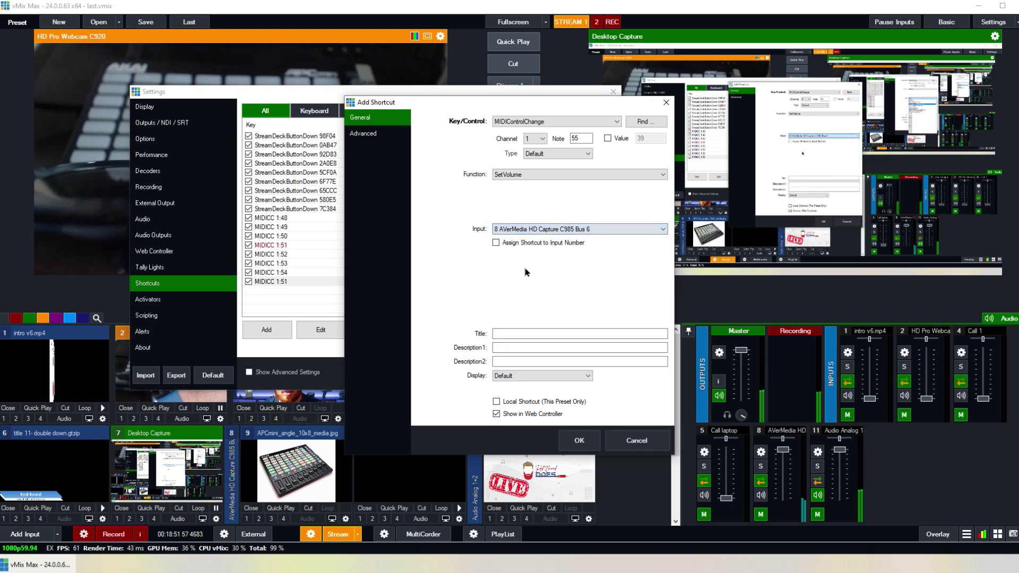
click(579, 441)
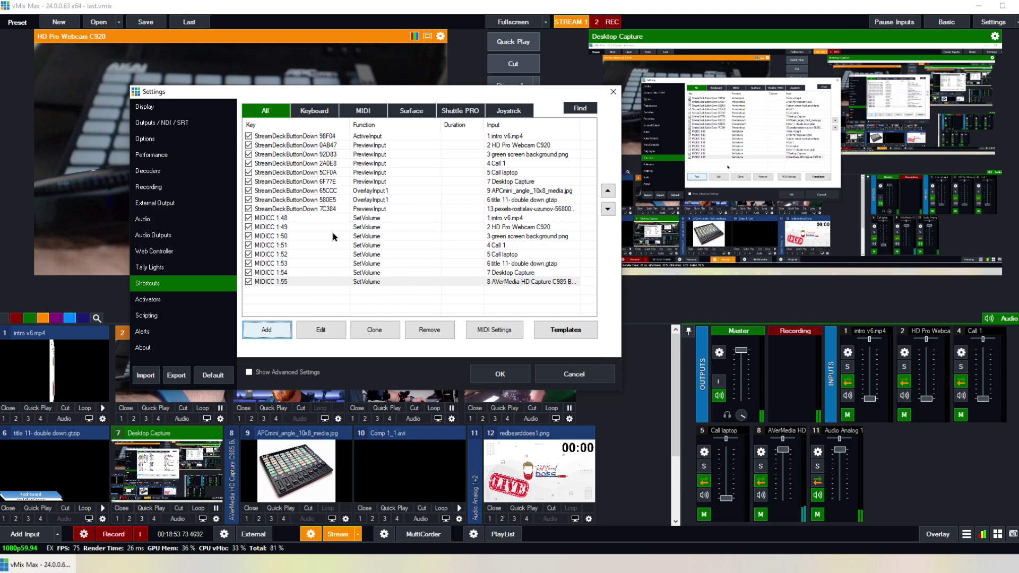
Map fader MIDICC 1:56 to SetMasterVolume as the master fader, then close Settings.
click(266, 329)
click(645, 121)
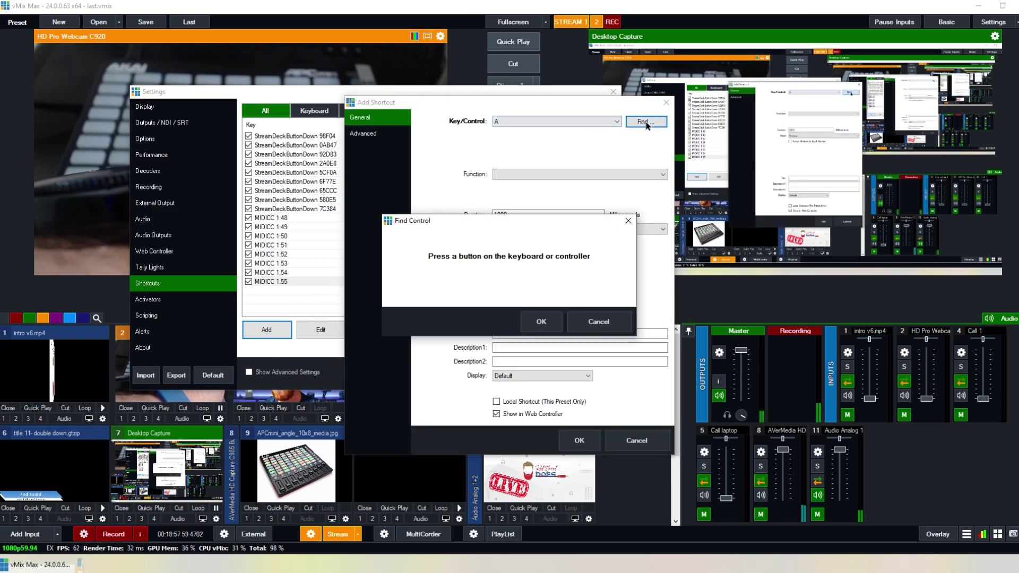
click(538, 321)
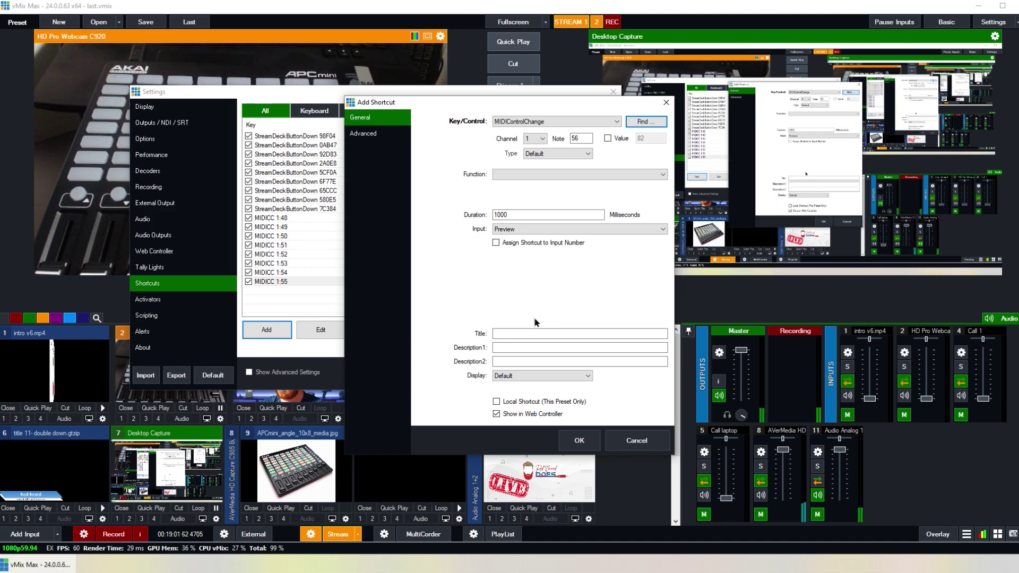
click(553, 177)
text(s)
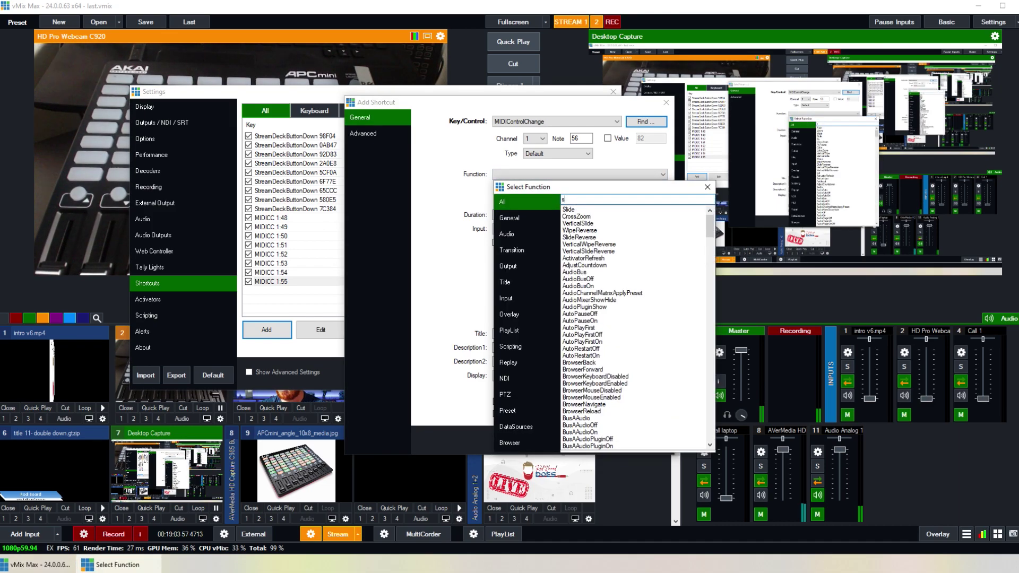
text(etv)
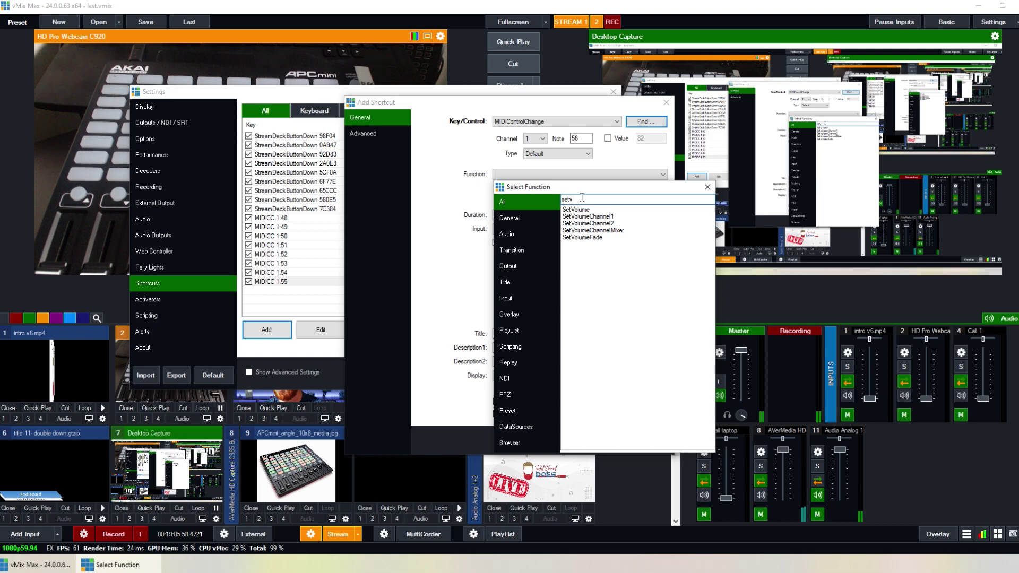
key(BackSpace)
text(m)
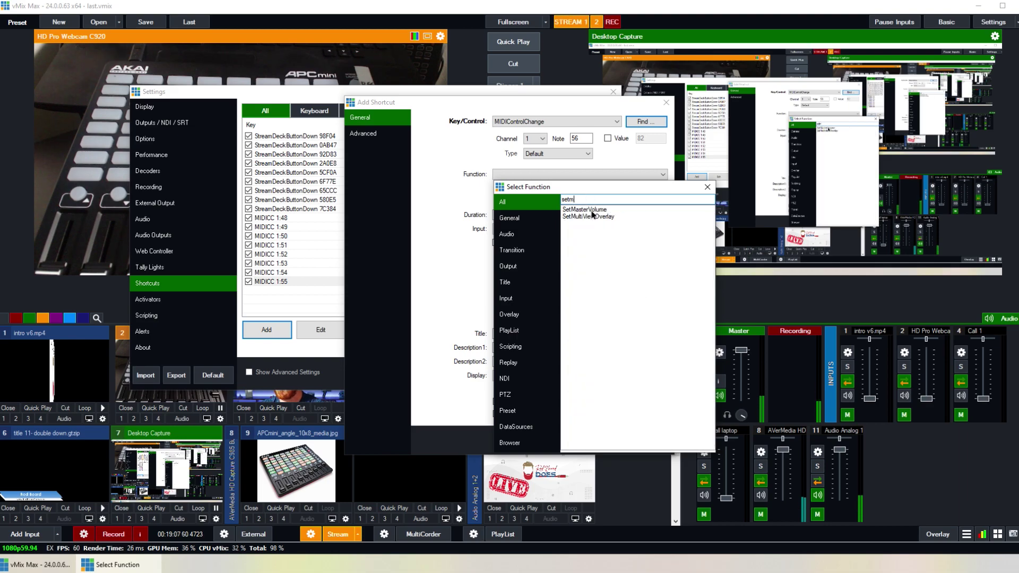
double_click(589, 209)
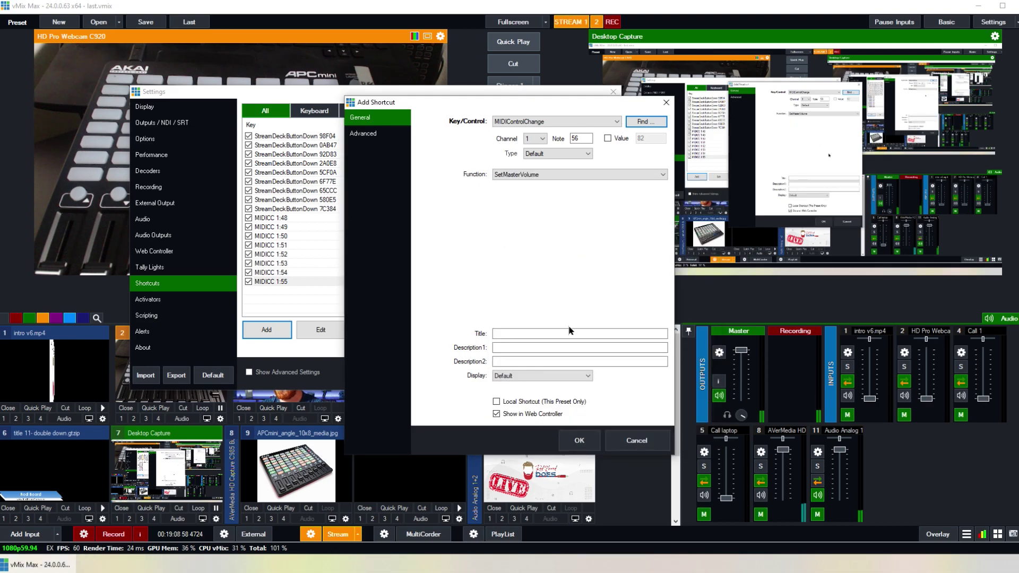
click(579, 441)
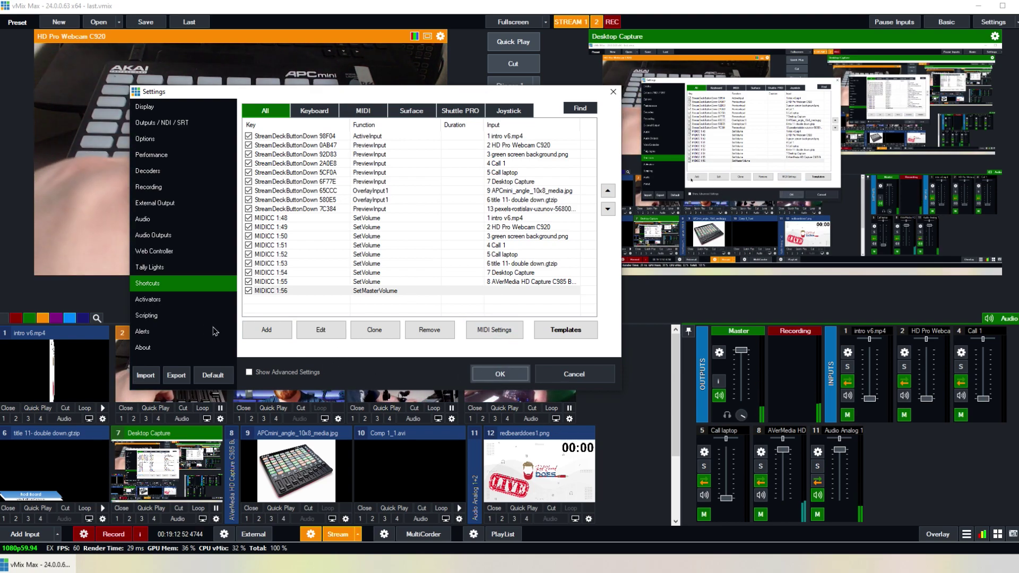
key(Return)
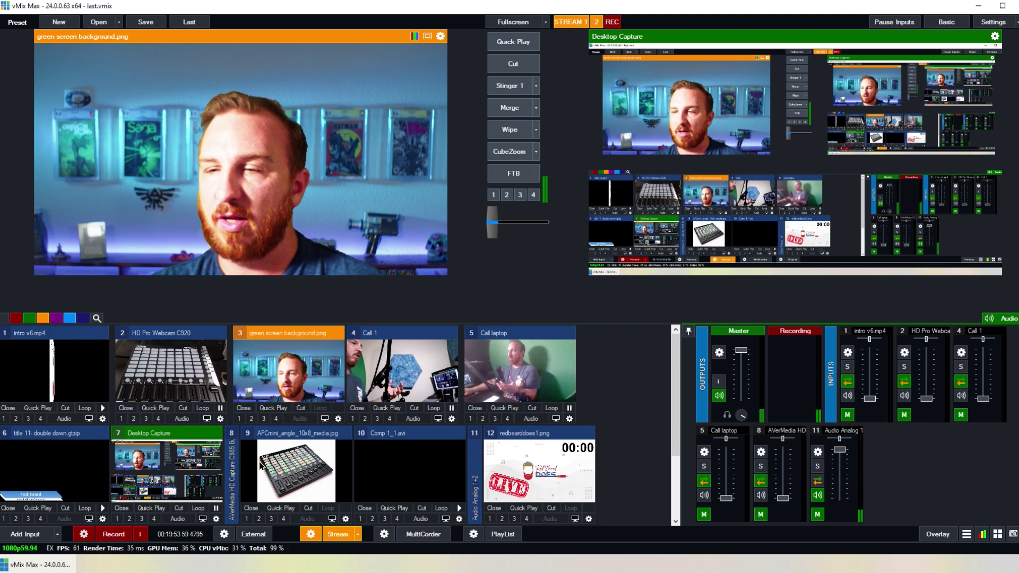
Move the pexels video input forward in the input list.
scroll(317, 464, down, 1)
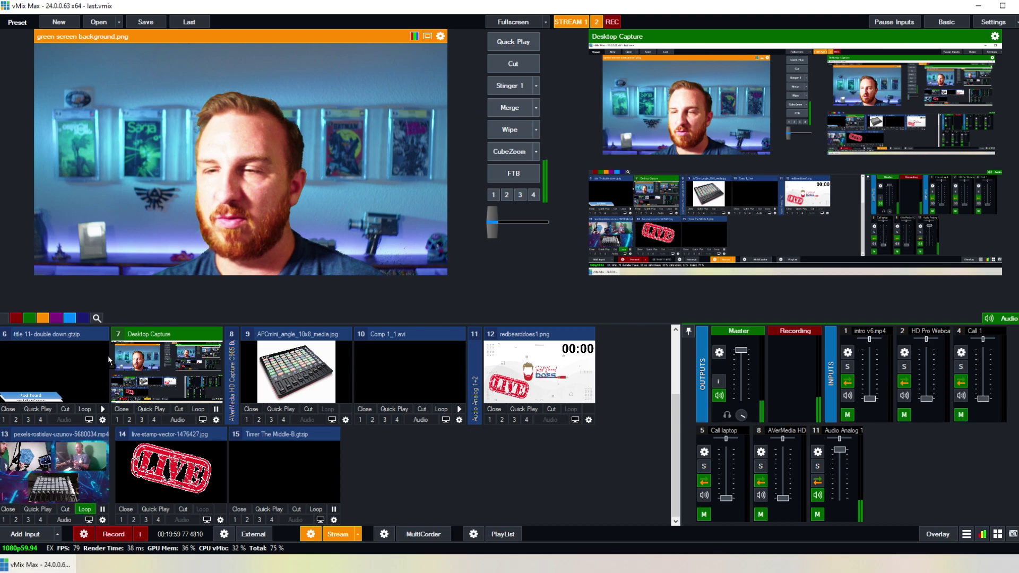
drag(109, 360, 109, 361)
scroll(136, 455, up, 1)
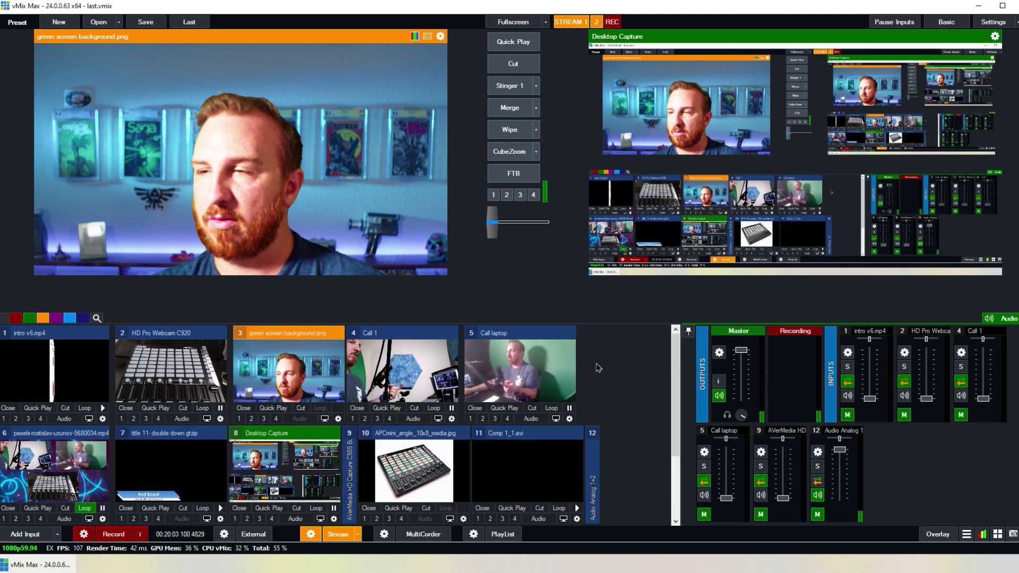
drag(53, 433, 109, 368)
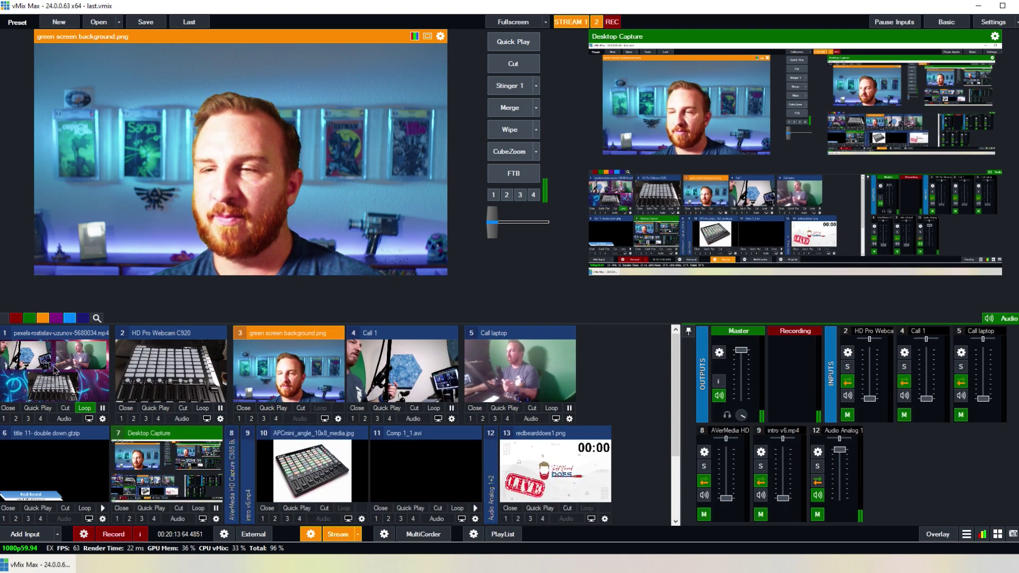
Place Call 1 in the first input slot and Call laptop in the second.
scroll(113, 416, down, 2)
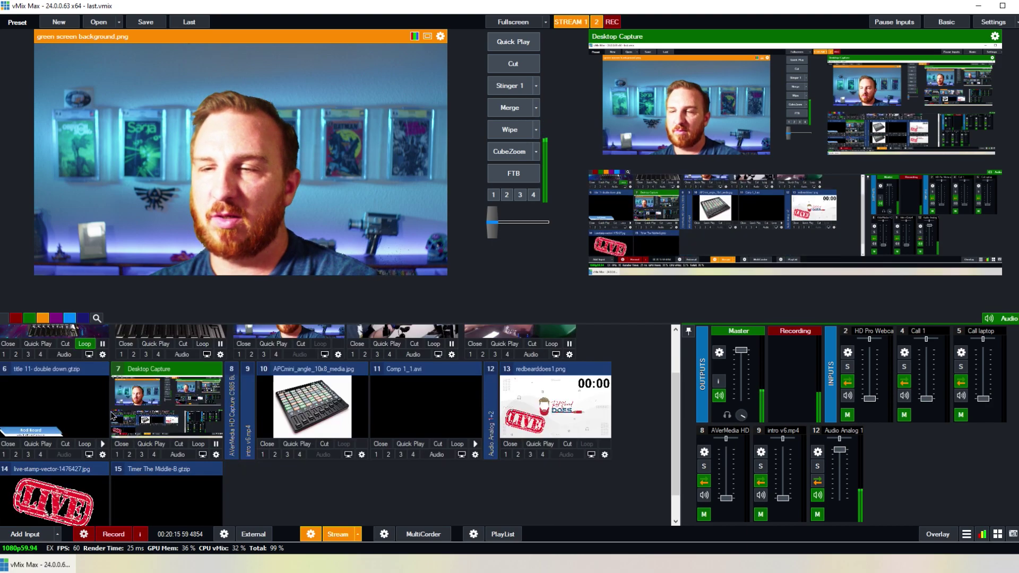
scroll(175, 457, down, 1)
scroll(196, 467, up, 2)
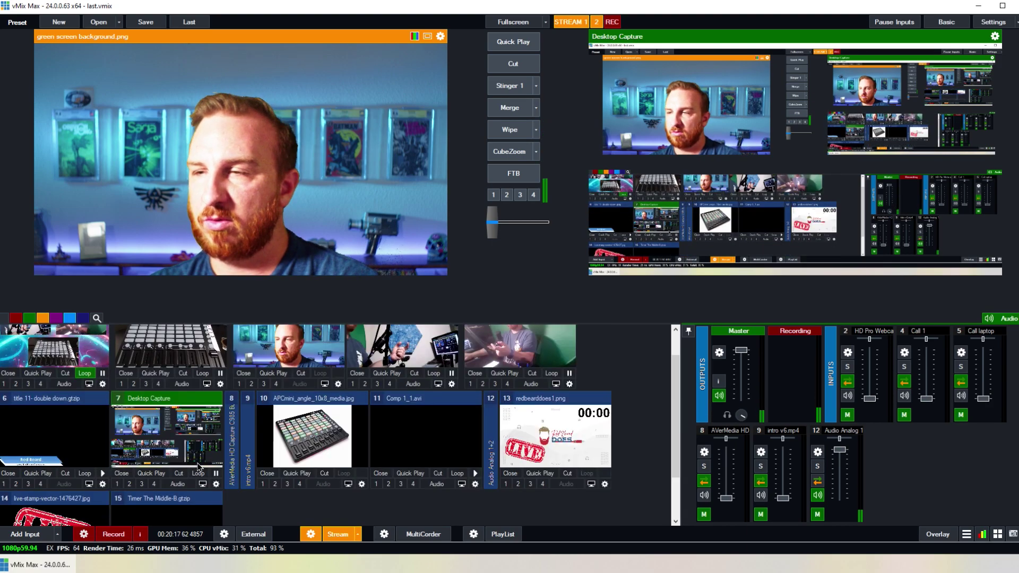
scroll(198, 467, down, 1)
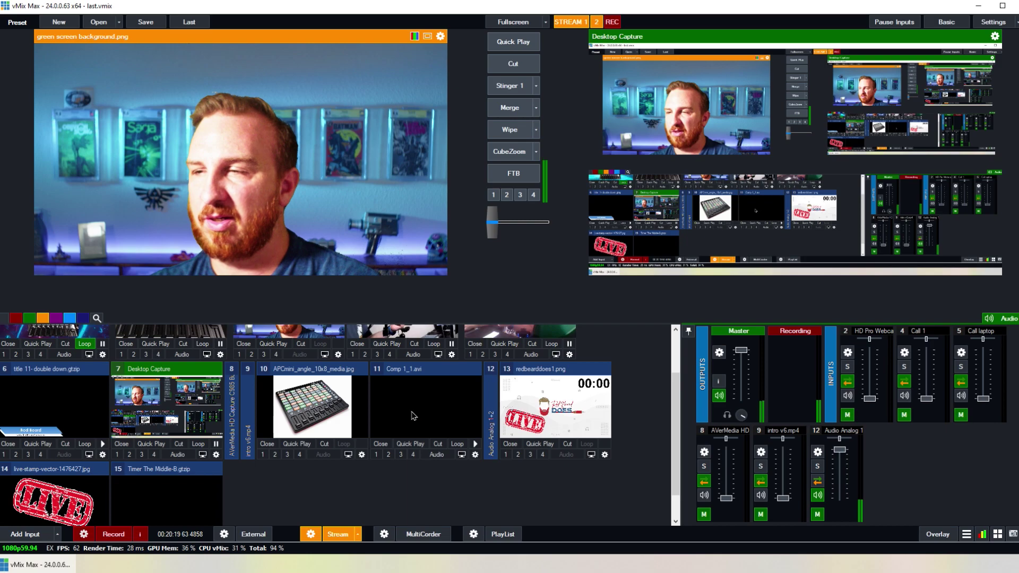
scroll(409, 420, up, 1)
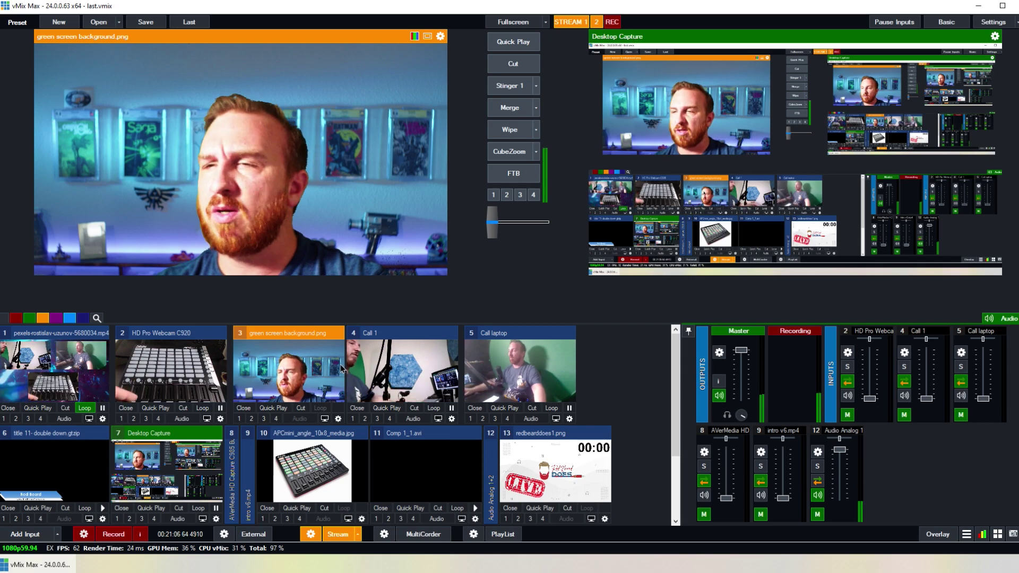
drag(412, 366, 53, 372)
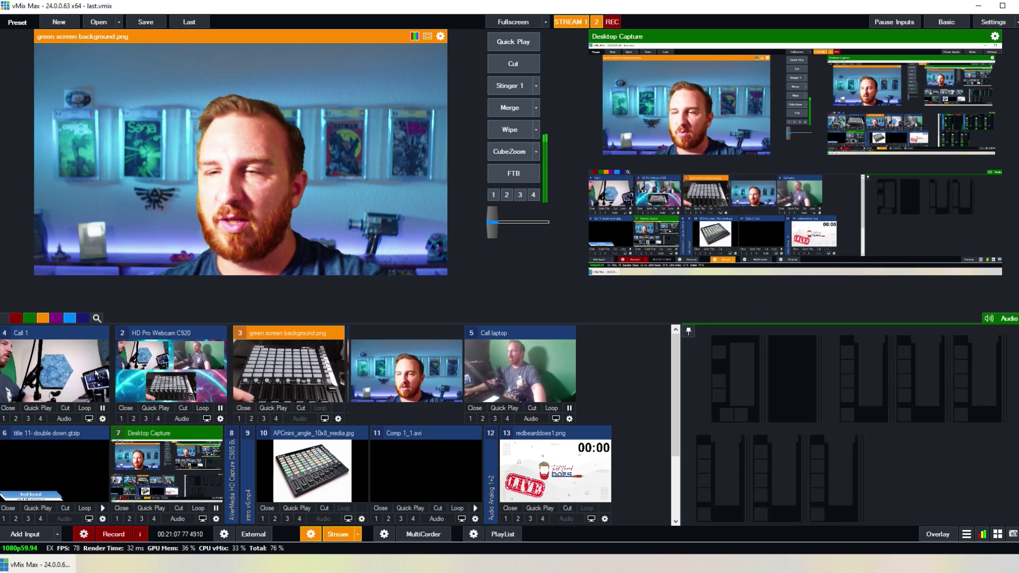
drag(524, 386, 162, 371)
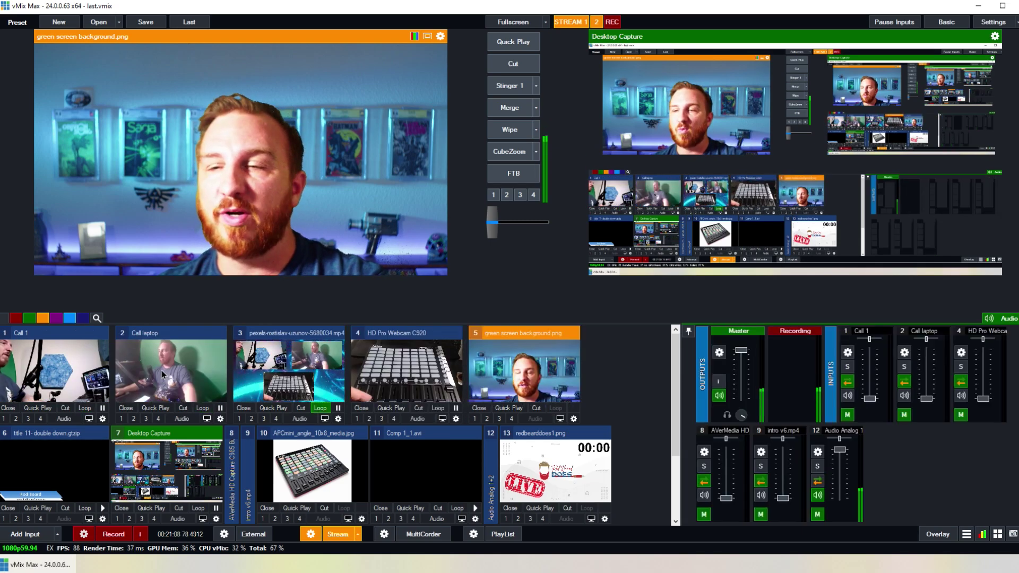